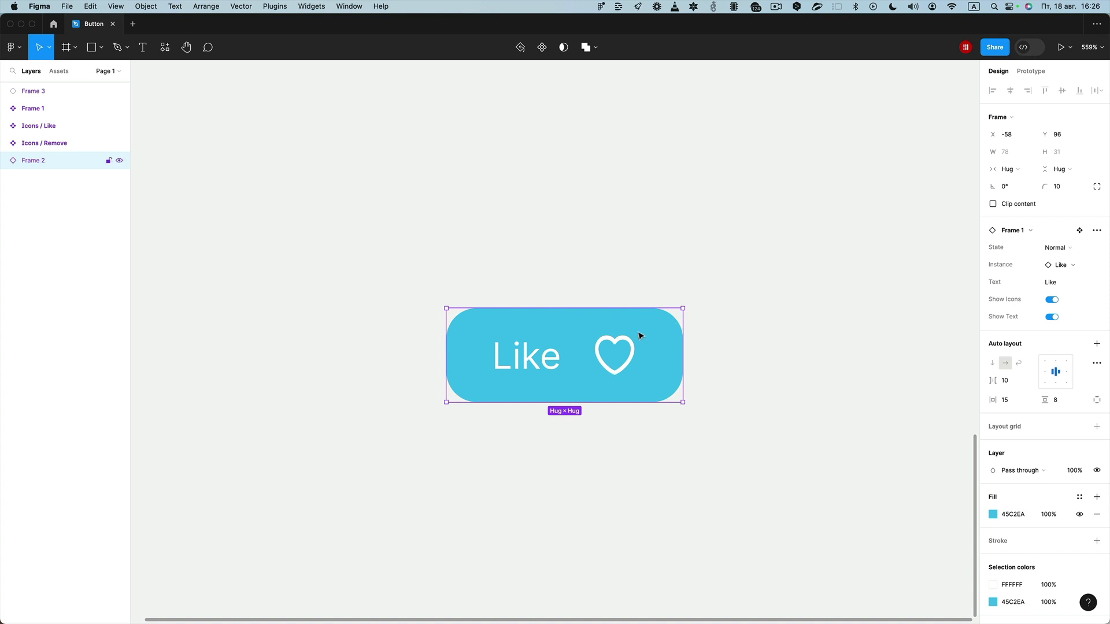
# Set the Like button instance's State to Hover and swap its icon instance to Remove
pyautogui.click(1062, 248)
pyautogui.click(1062, 265)
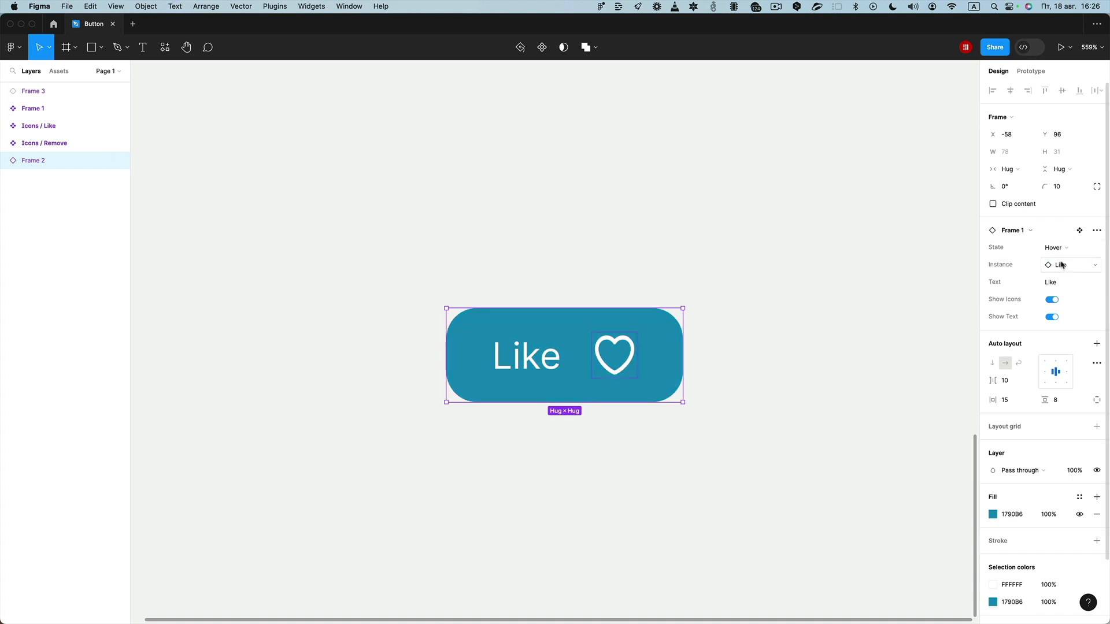
pyautogui.click(1069, 266)
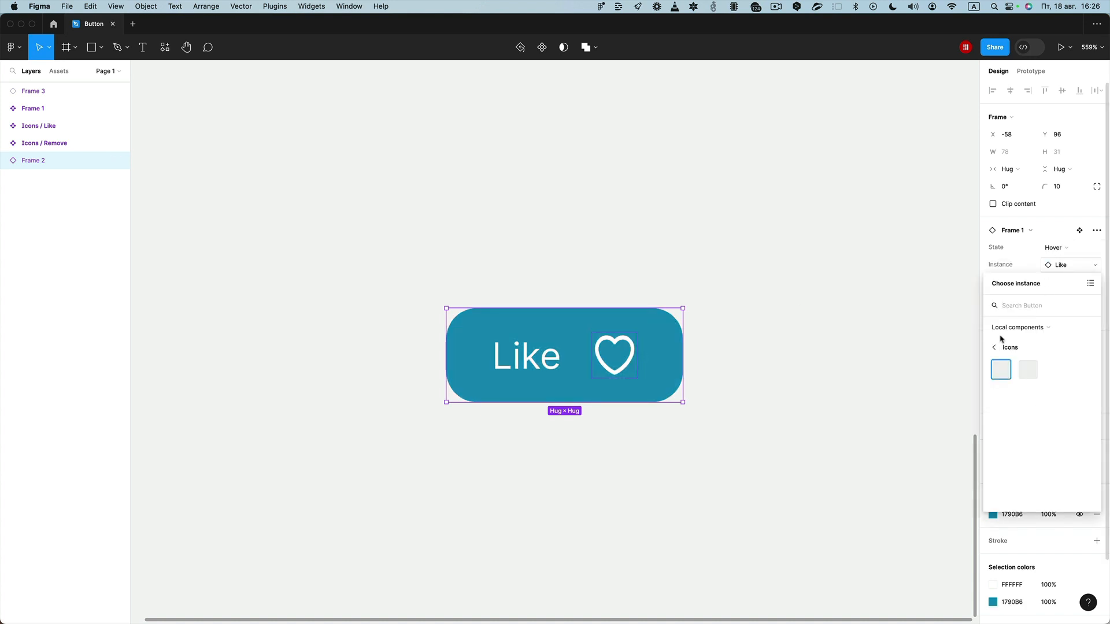
pyautogui.click(1032, 371)
# Set the button instance's text property to "Remove"
pyautogui.click(1055, 285)
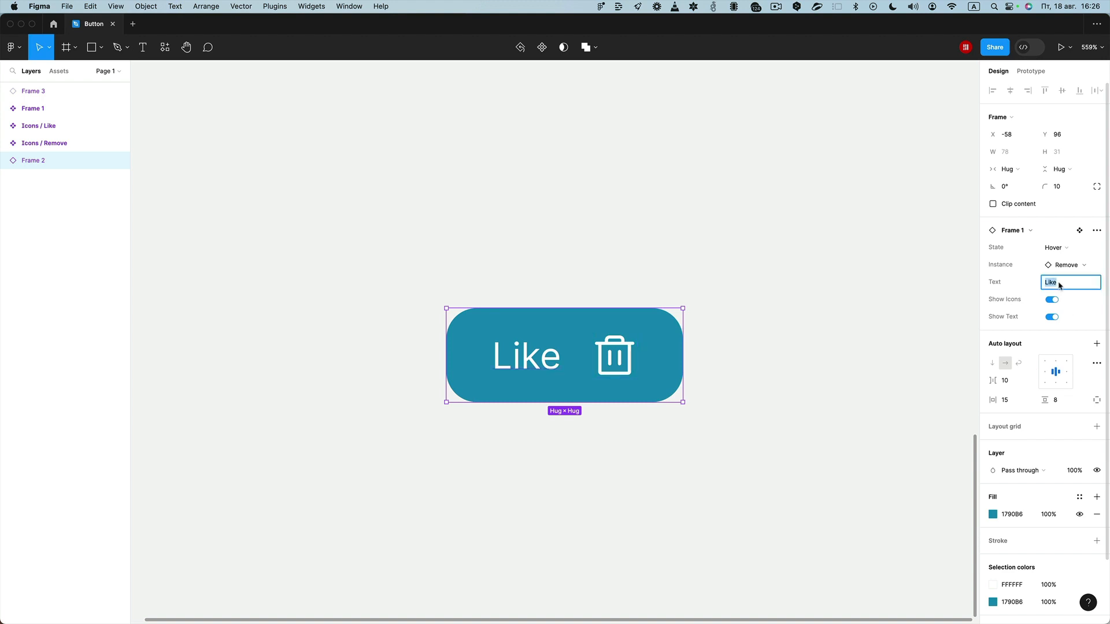
pyautogui.write('Remove')
pyautogui.press('Return')
# Turn the button's Show Icons and Show Text properties off and back on
pyautogui.click(1052, 300)
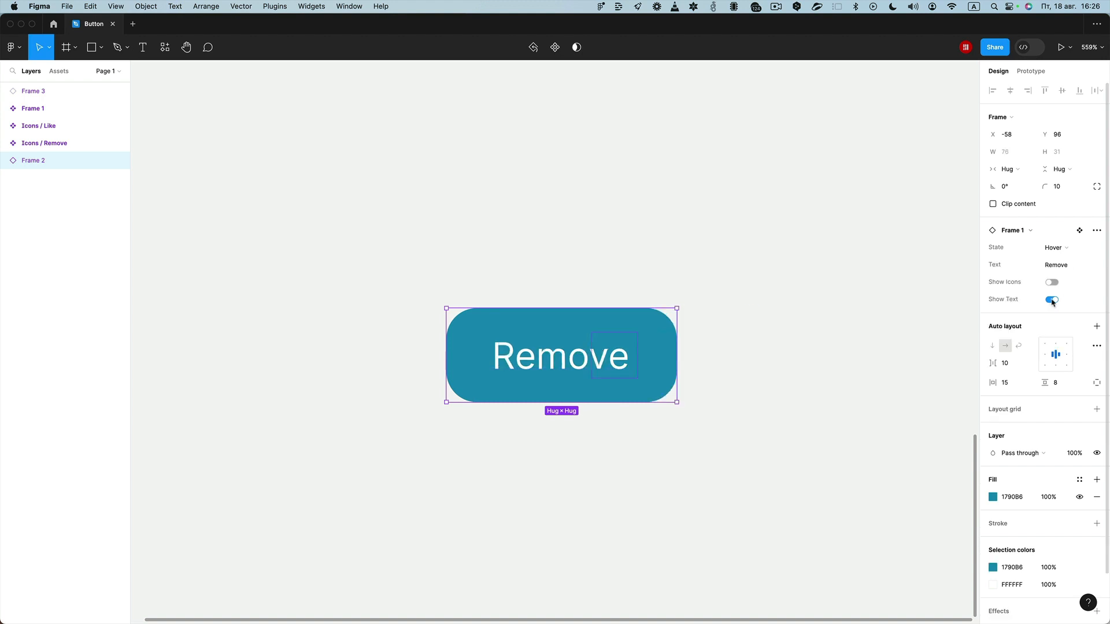
pyautogui.click(1053, 299)
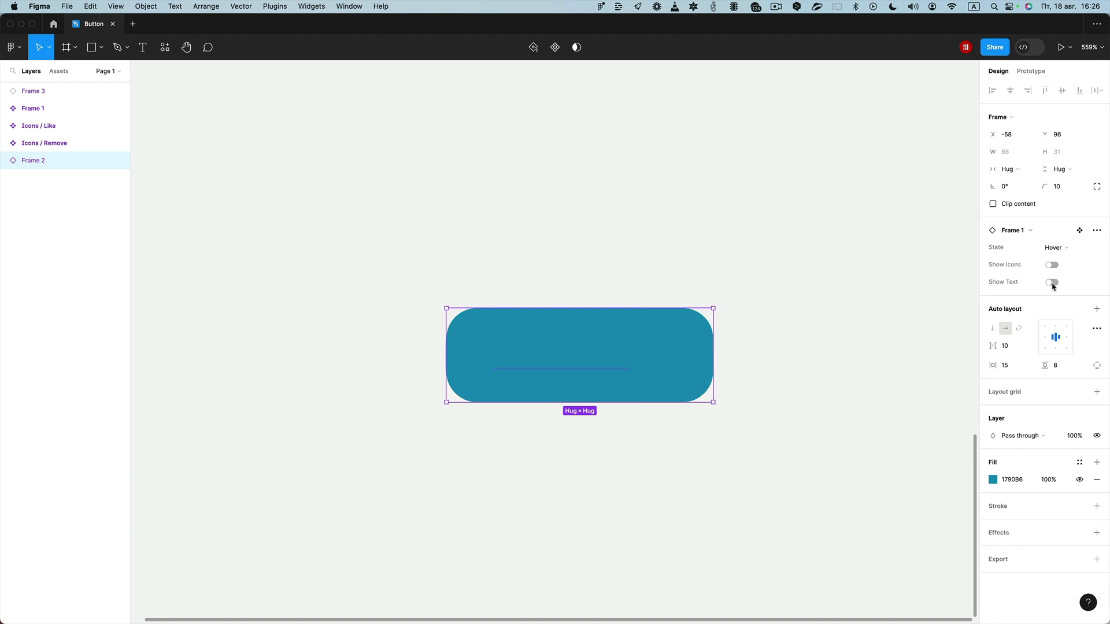
pyautogui.click(1053, 283)
pyautogui.click(1051, 282)
pyautogui.click(573, 255)
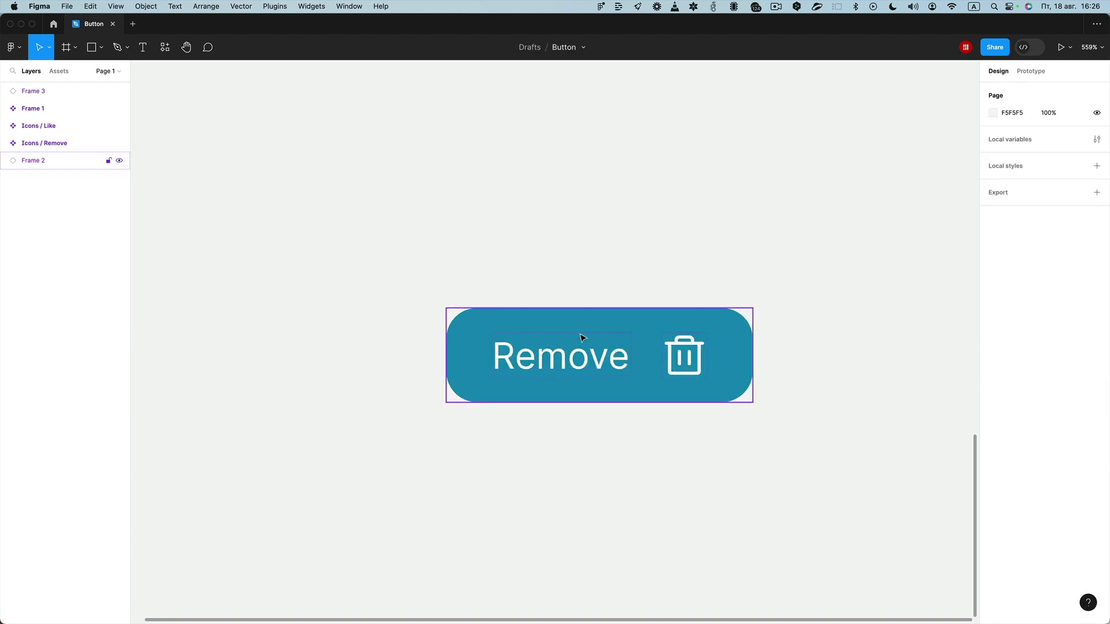
pyautogui.moveTo(582, 339); pyautogui.dragTo(542, 317)
pyautogui.click(547, 242)
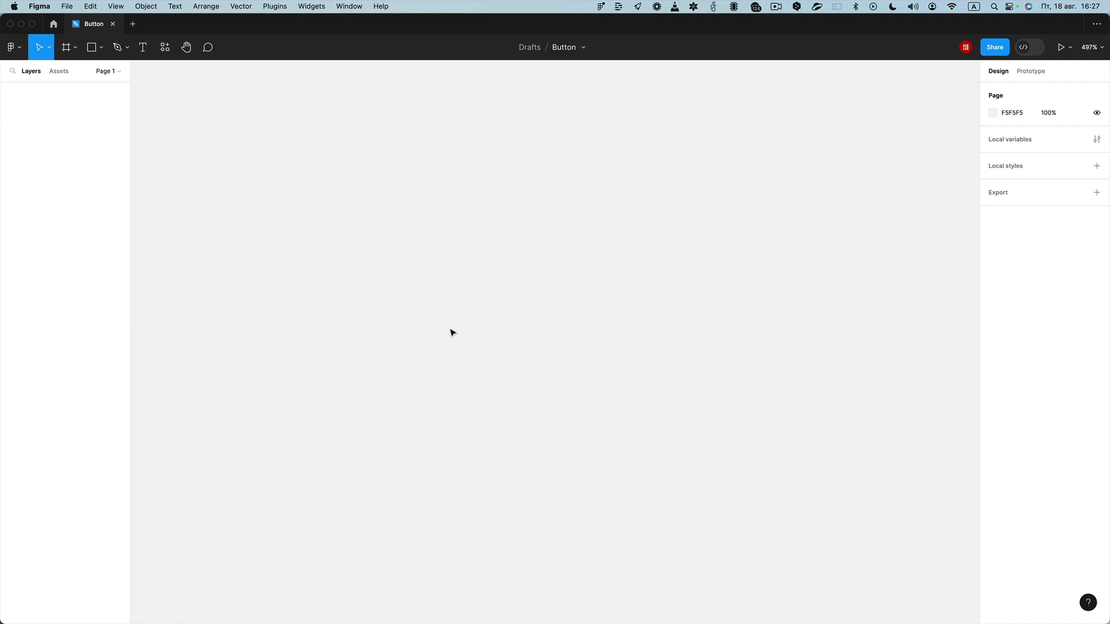
# Add a text layer reading "Button" on the empty canvas and wrap it in an auto layout frame
pyautogui.press('t')
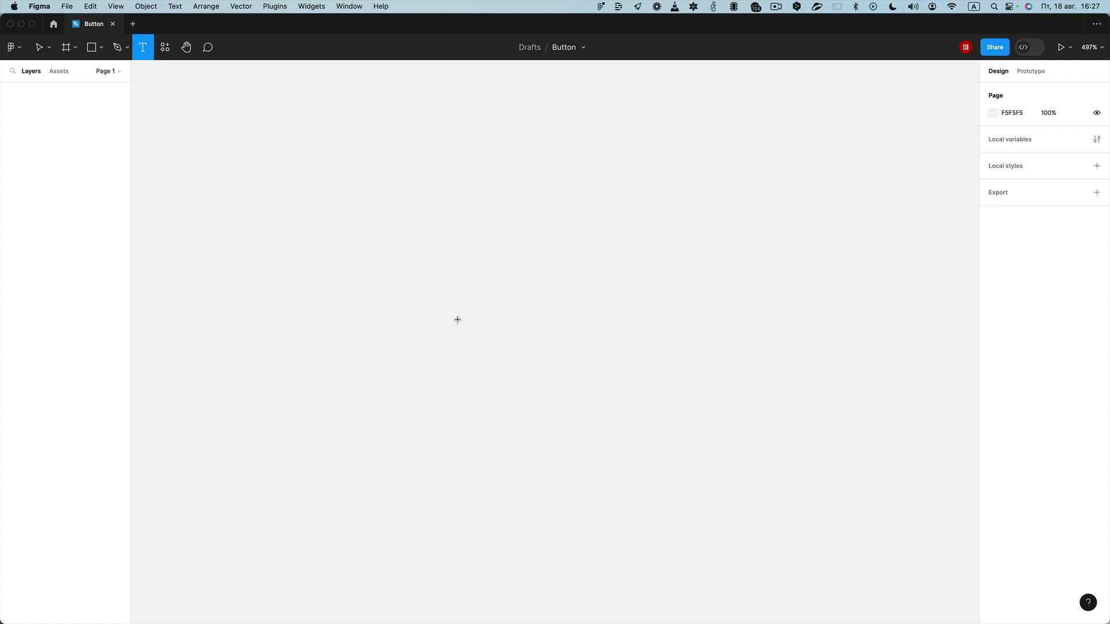
pyautogui.click(461, 325)
pyautogui.write('B')
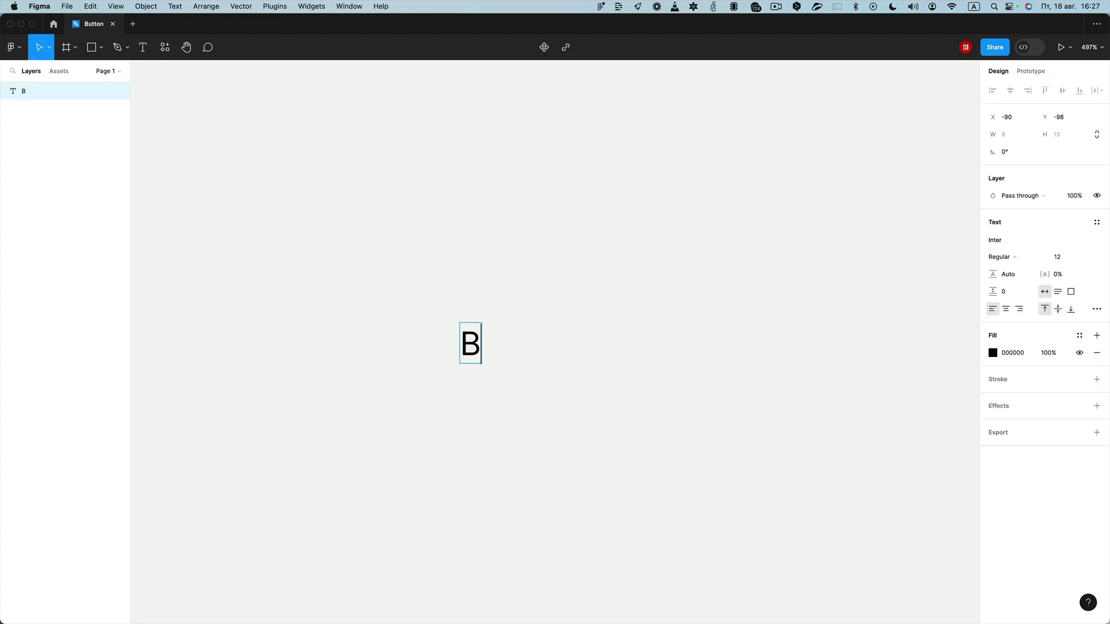
pyautogui.write('utton')
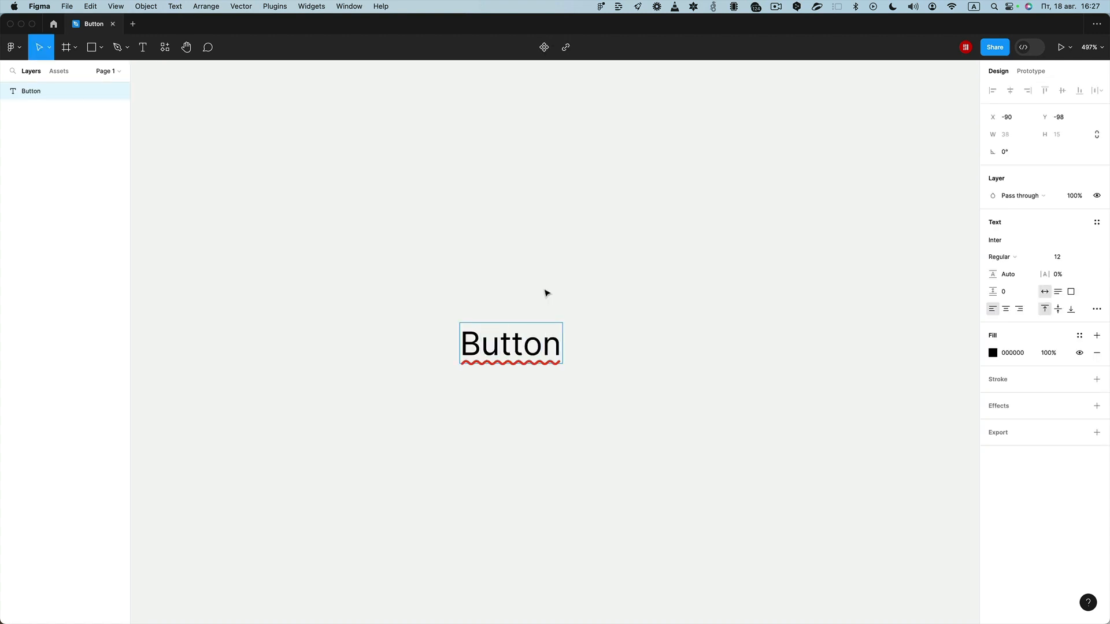
pyautogui.press('Escape')
pyautogui.rightClick(512, 338)
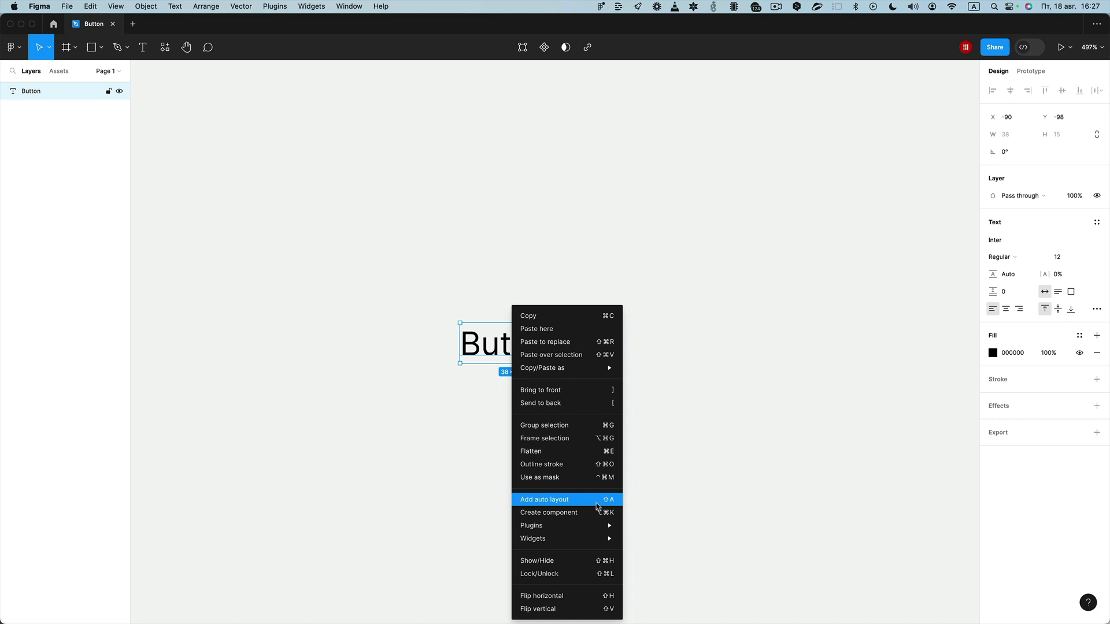
pyautogui.click(579, 504)
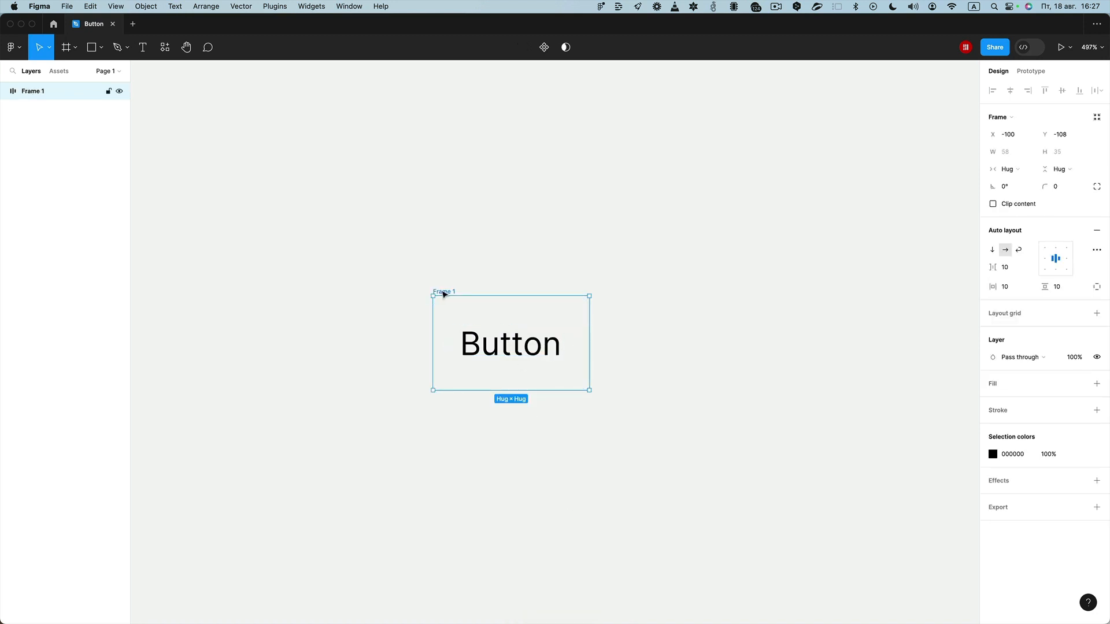
# Give the auto layout frame a light blue 4ACCF5 fill and recolour its text to white FFFFFF
pyautogui.click(1097, 384)
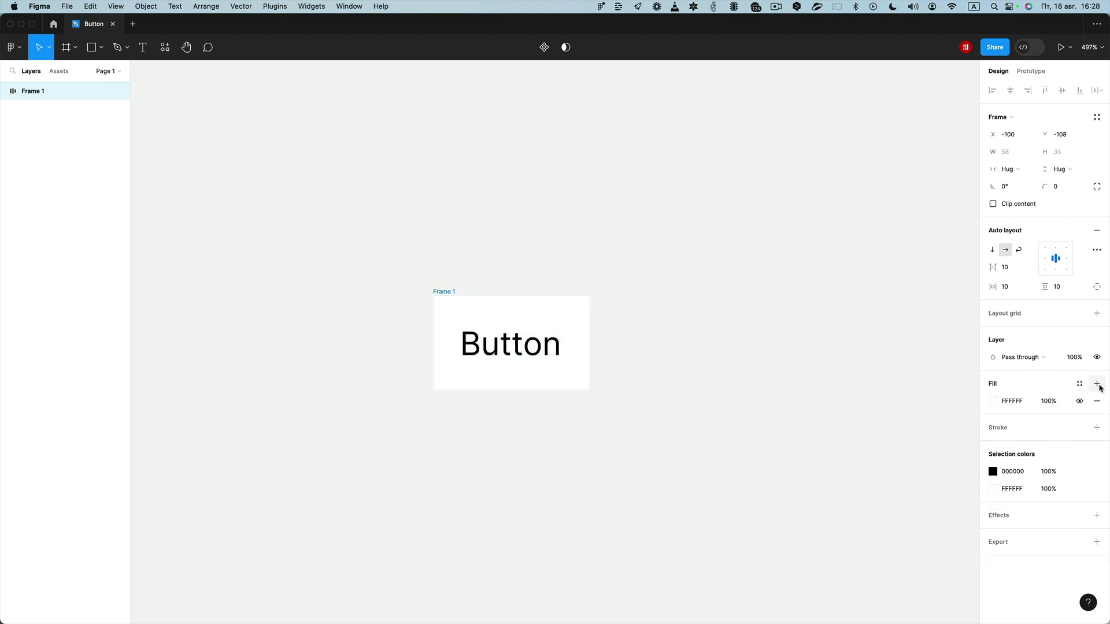
pyautogui.click(992, 401)
pyautogui.moveTo(924, 487); pyautogui.dragTo(931, 488)
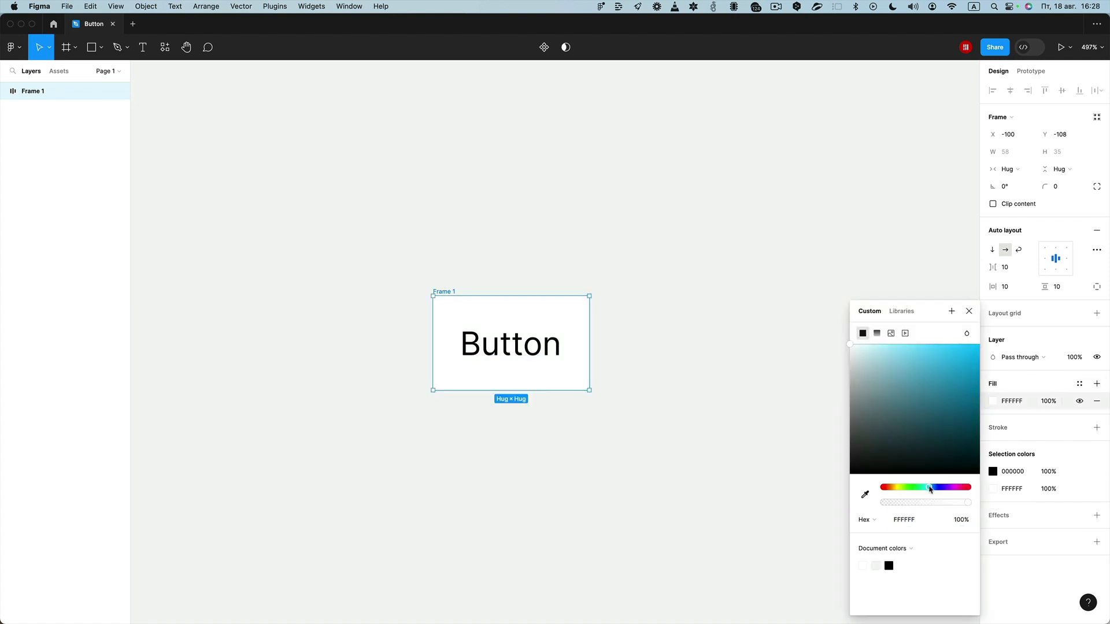
pyautogui.moveTo(939, 398); pyautogui.dragTo(940, 349)
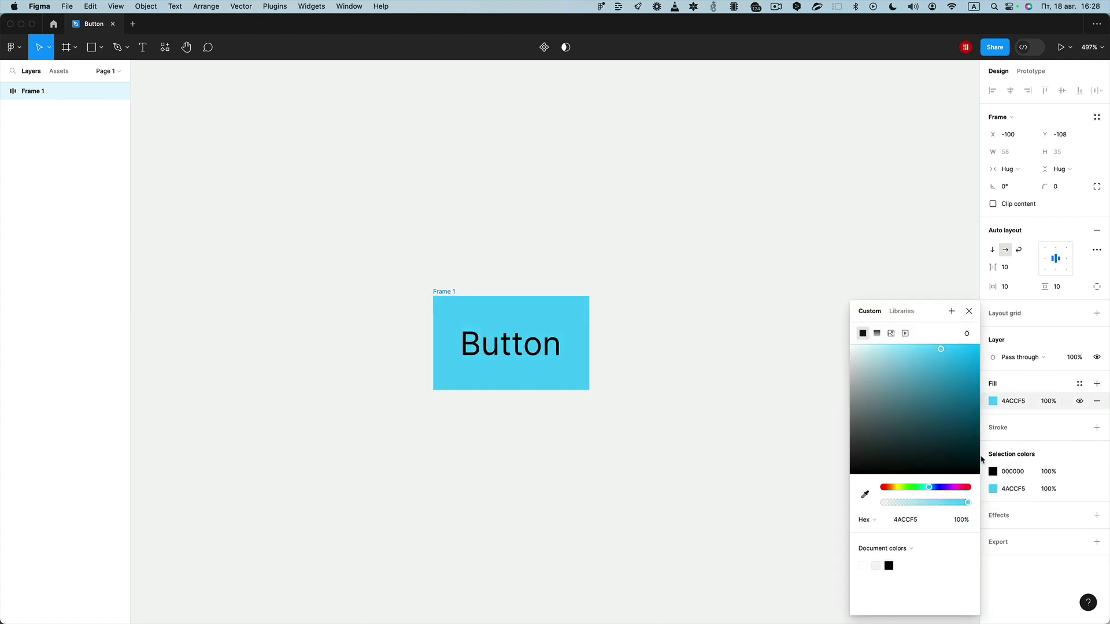
pyautogui.click(993, 472)
pyautogui.moveTo(942, 404); pyautogui.dragTo(833, 316)
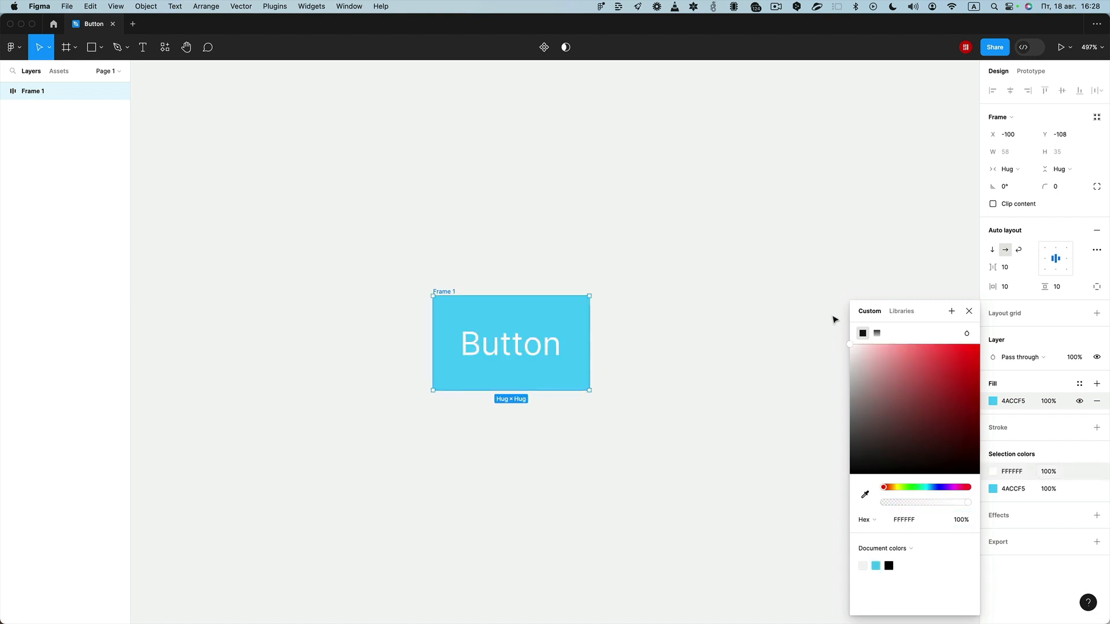
# Set the button frame's corner radius to 10
pyautogui.click(1071, 186)
pyautogui.press('Return')
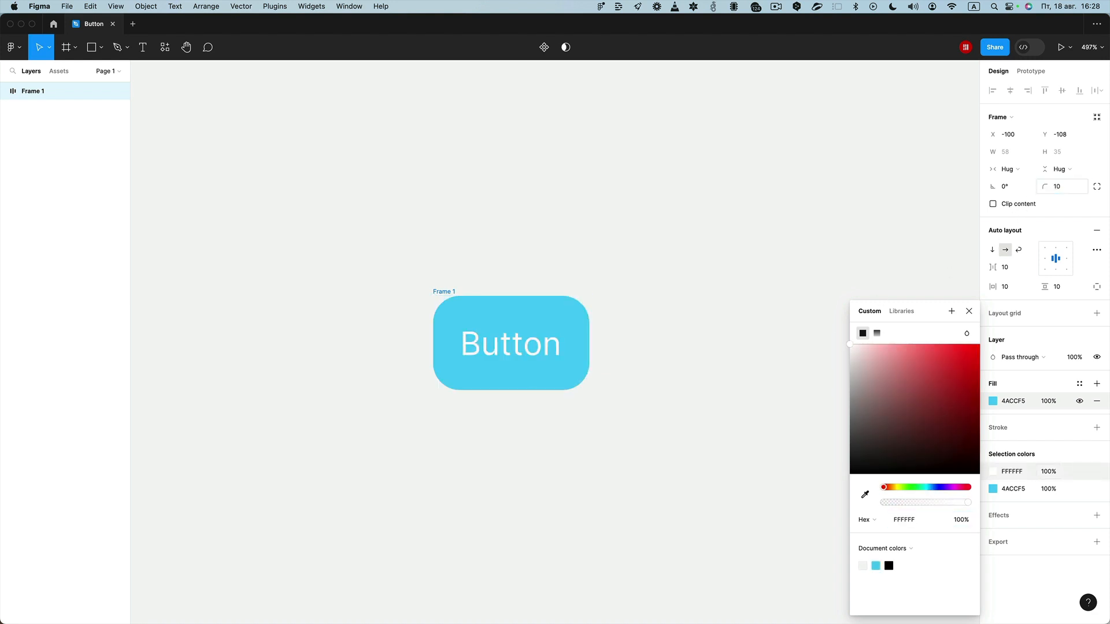
pyautogui.click(634, 298)
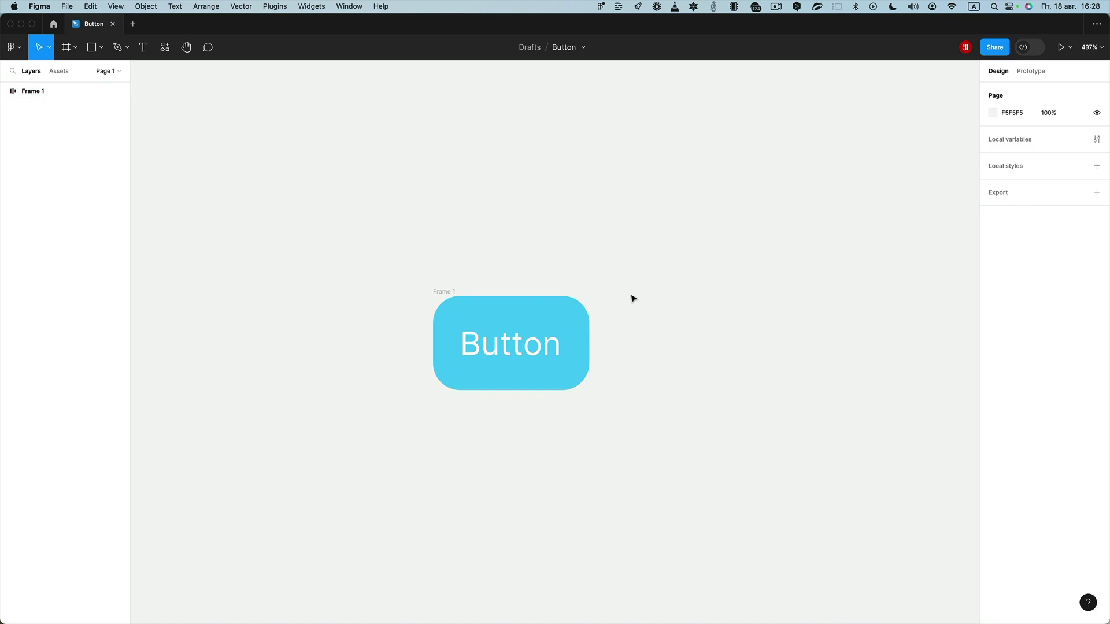
pyautogui.click(448, 292)
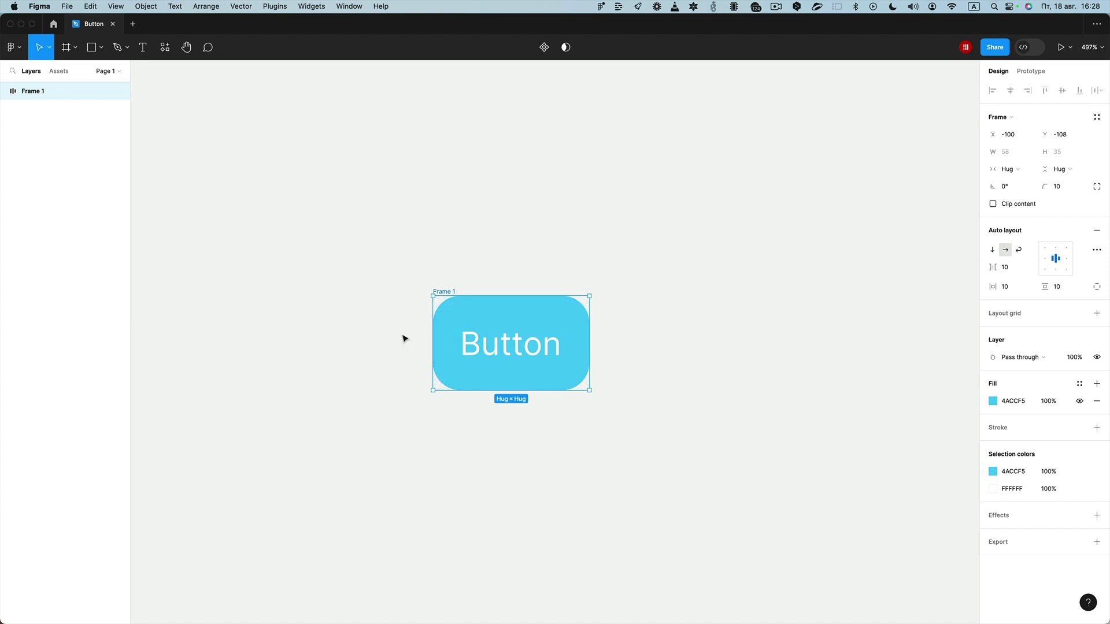
pyautogui.hotkey('shift', 'p')
pyautogui.moveTo(380, 350)
pyautogui.mouseDown()
pyautogui.moveTo(461, 354)
pyautogui.moveTo(448, 339)
pyautogui.moveTo(465, 357)
pyautogui.moveTo(440, 377)
pyautogui.mouseUp()
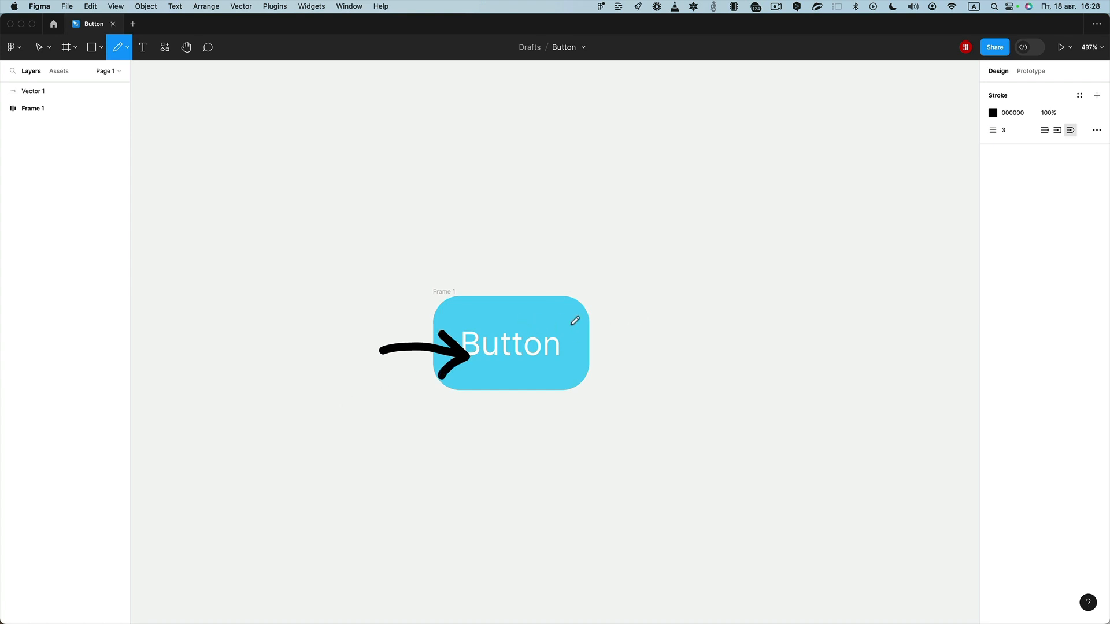
pyautogui.moveTo(575, 321)
pyautogui.mouseDown()
pyautogui.moveTo(532, 314)
pyautogui.moveTo(424, 363)
pyautogui.moveTo(560, 365)
pyautogui.moveTo(563, 335)
pyautogui.mouseUp()
pyautogui.press('super+z')
pyautogui.press('super+z')
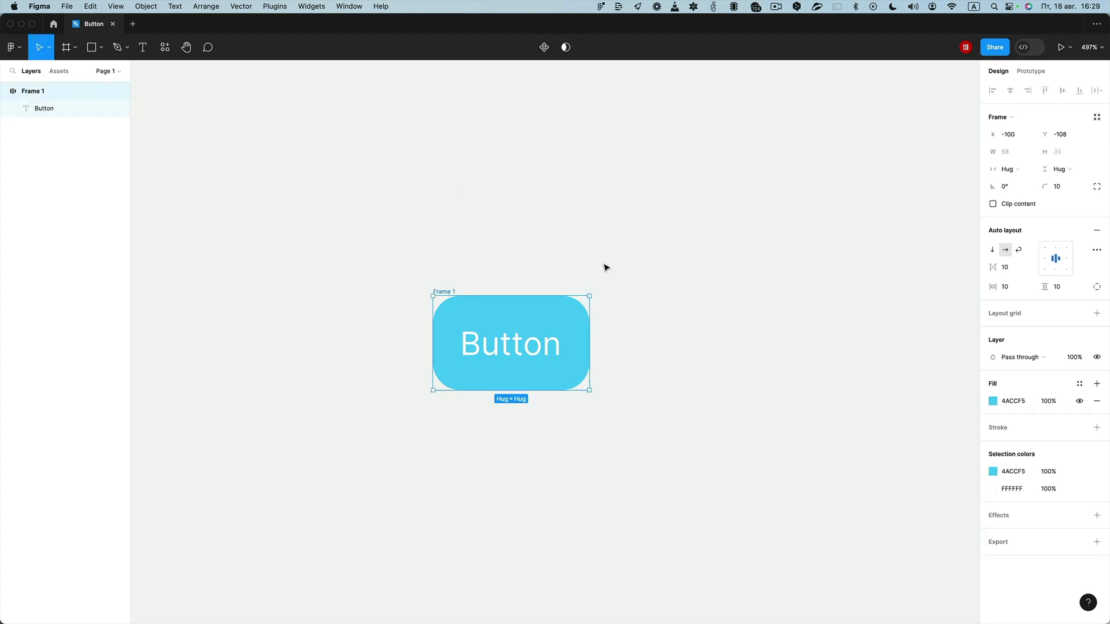
# Set the button frame's horizontal padding to 15 and its vertical padding to 8
pyautogui.click(1009, 287)
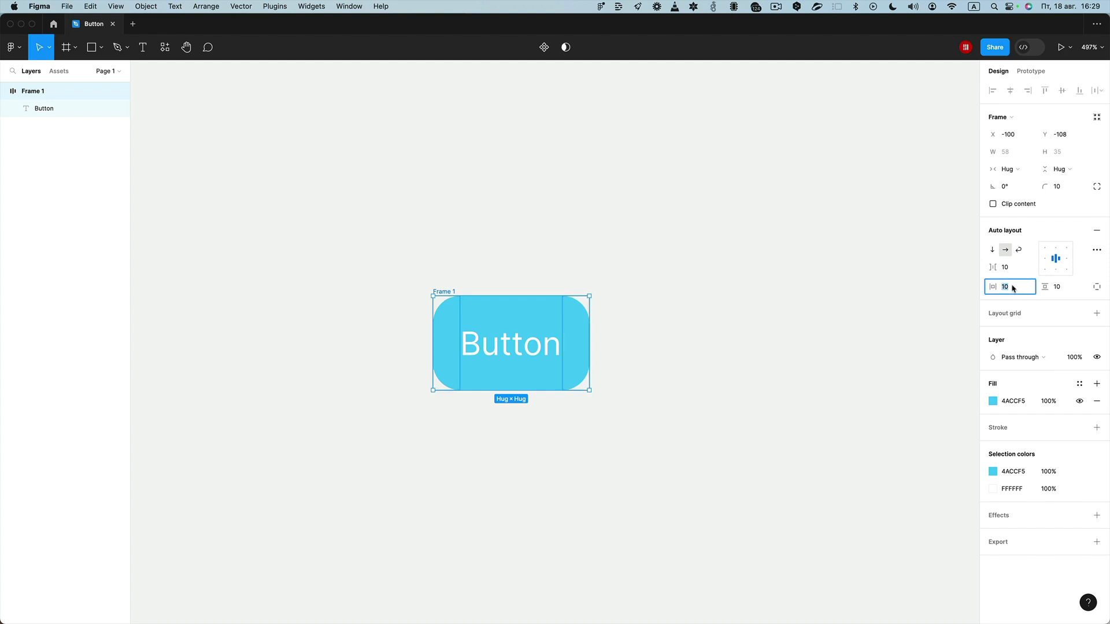
pyautogui.write('15')
pyautogui.press('Return')
pyautogui.click(1065, 289)
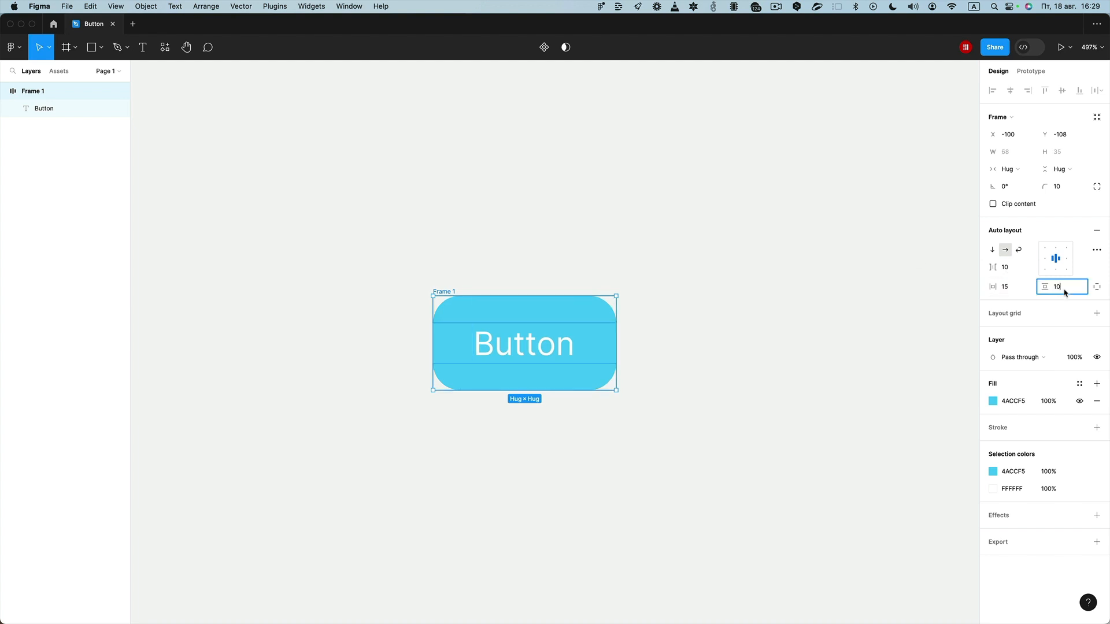
pyautogui.write('8')
pyautogui.press('Return')
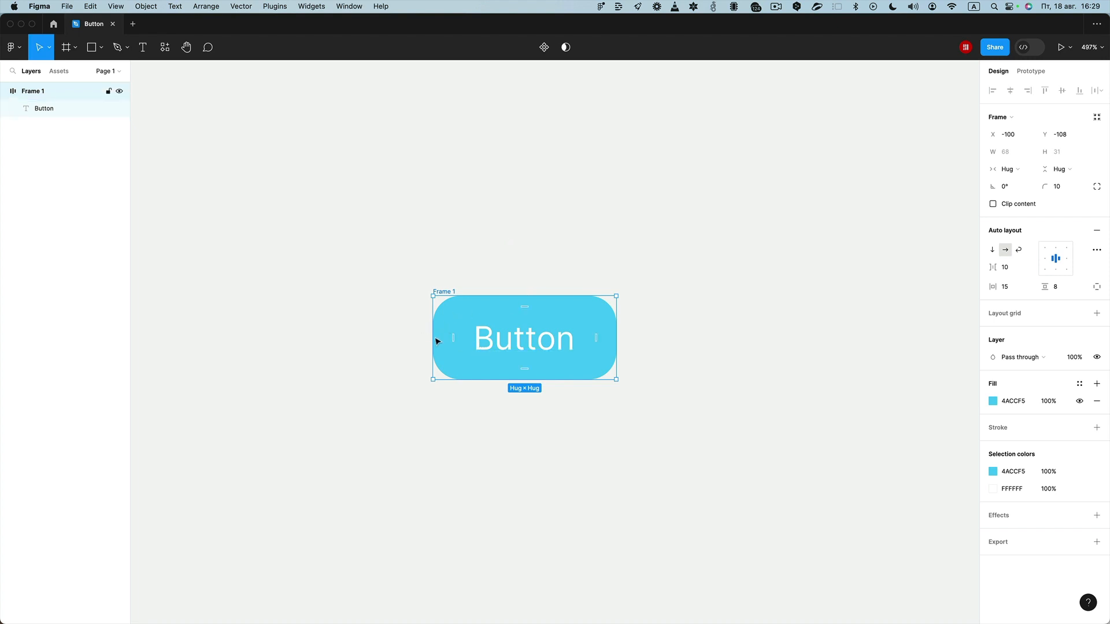
pyautogui.click(489, 287)
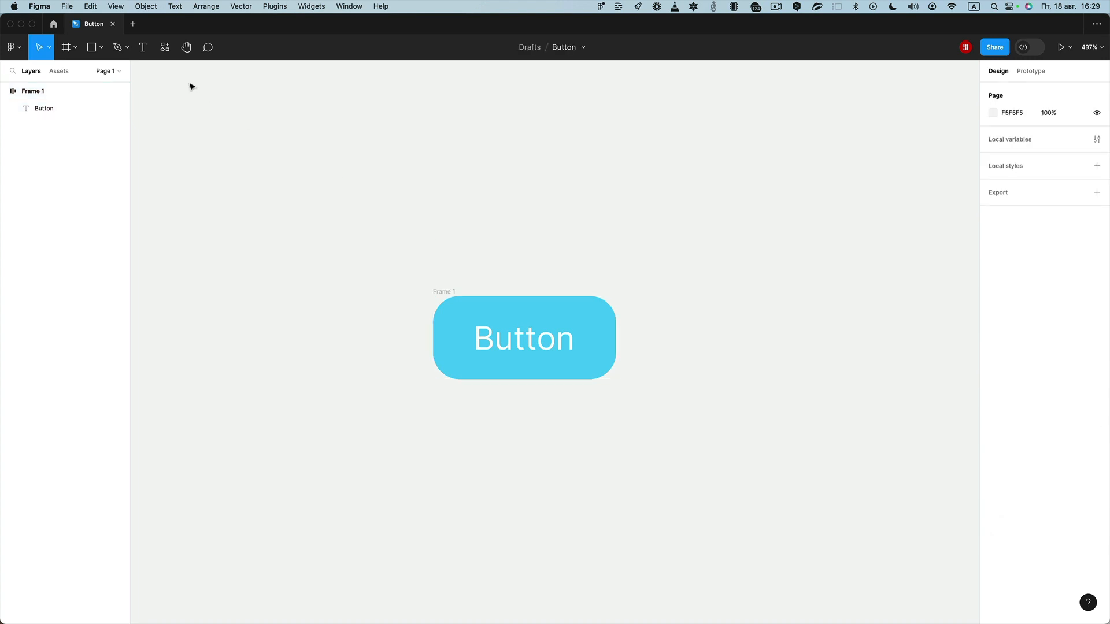
# Paste the white trash and heart icons onto the canvas and place them above the button
pyautogui.click(165, 46)
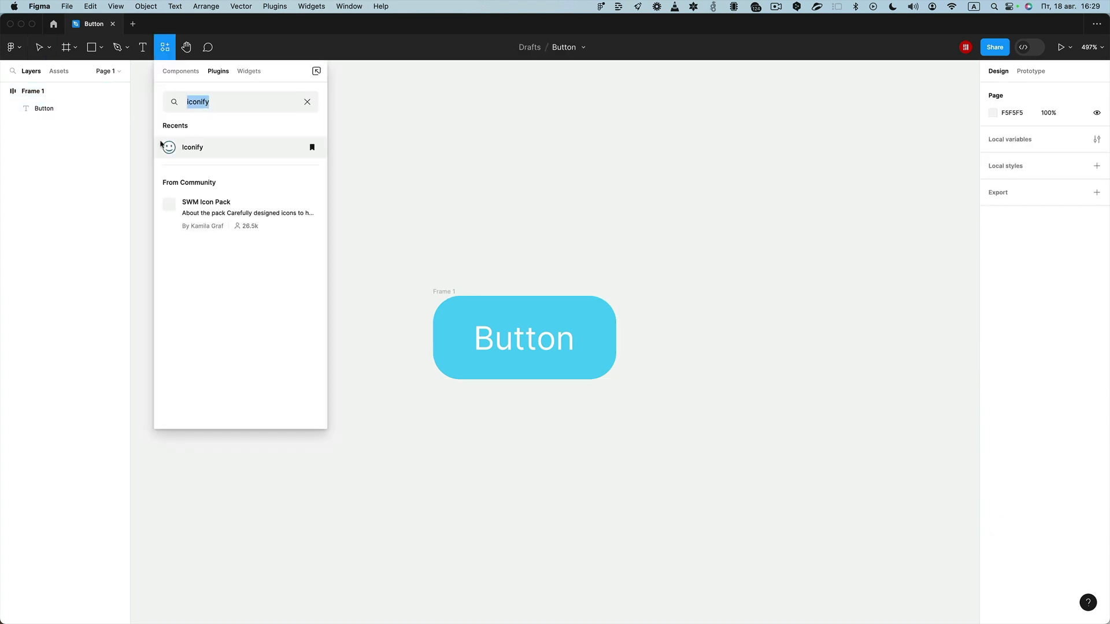
pyautogui.click(455, 192)
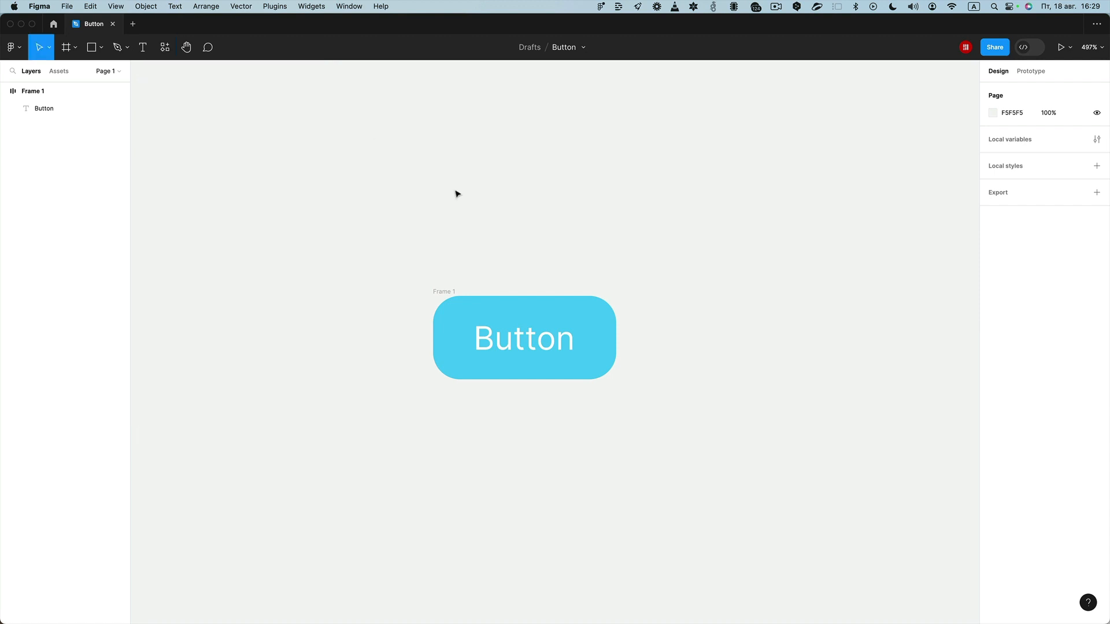
pyautogui.press('super+v')
pyautogui.moveTo(478, 219); pyautogui.dragTo(434, 213)
pyautogui.click(443, 176)
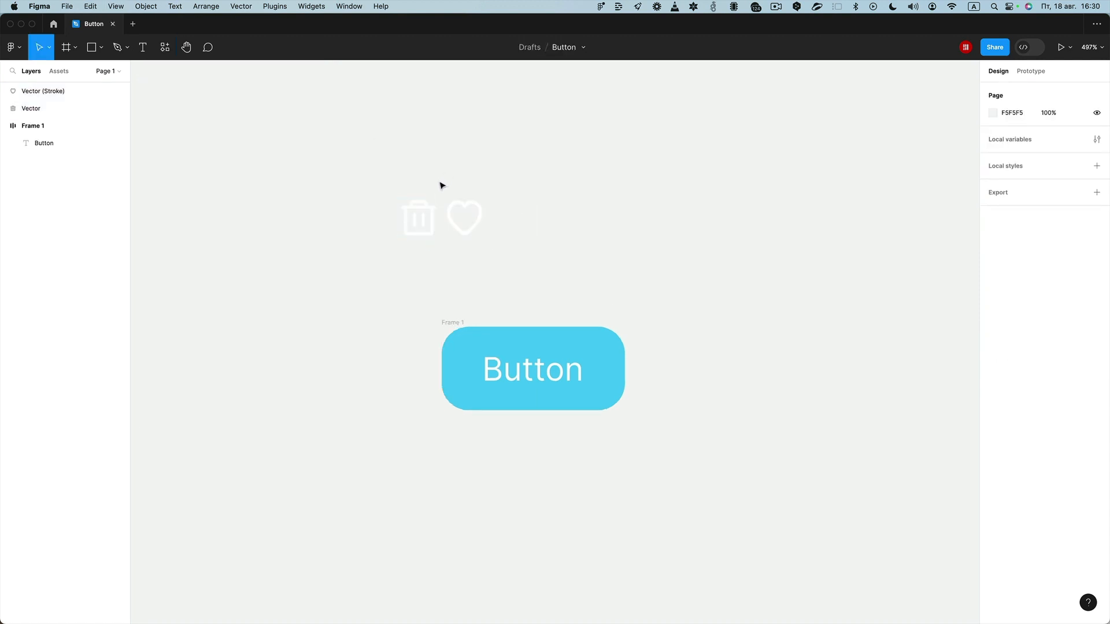
# Check the sizes of the trash and heart icons, and shift both slightly farther above the button
pyautogui.click(419, 218)
pyautogui.click(464, 203)
pyautogui.click(437, 172)
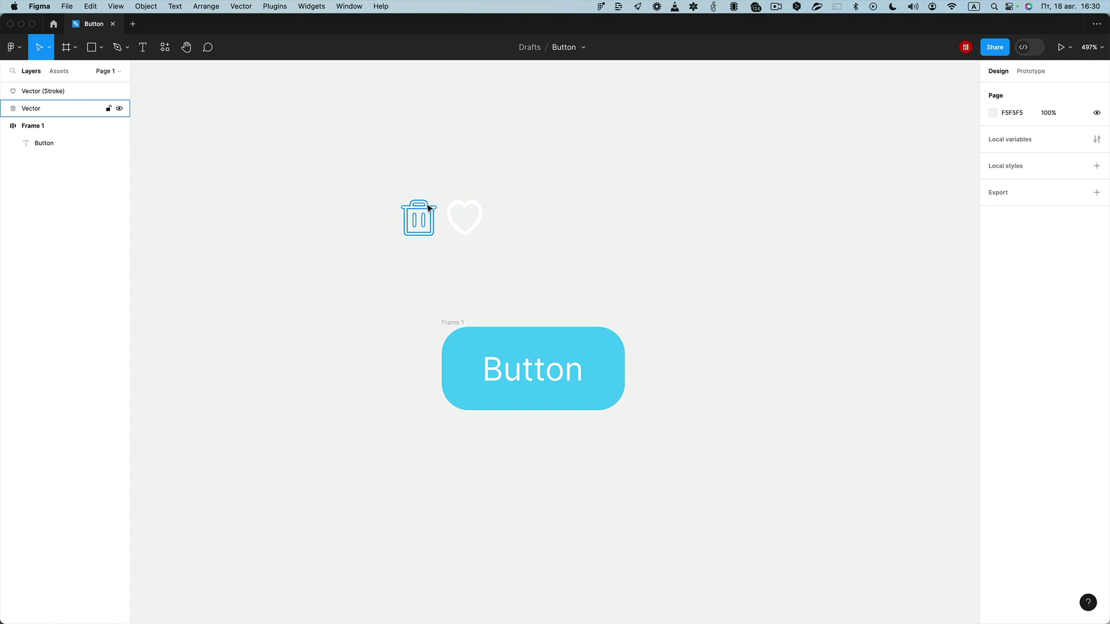
pyautogui.moveTo(379, 181); pyautogui.dragTo(500, 237)
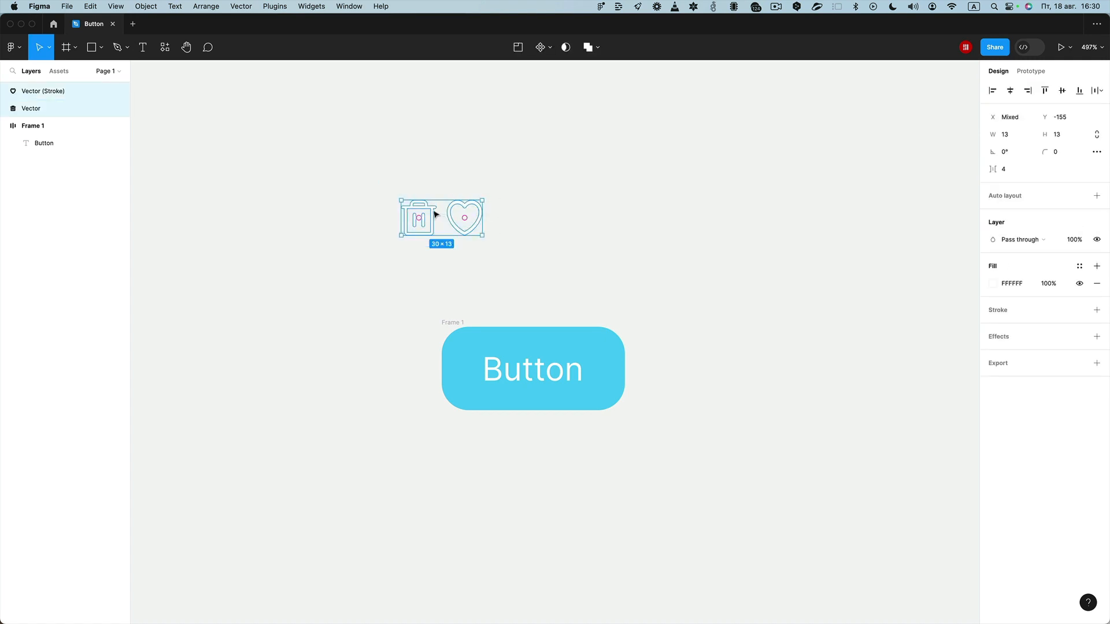
pyautogui.click(436, 161)
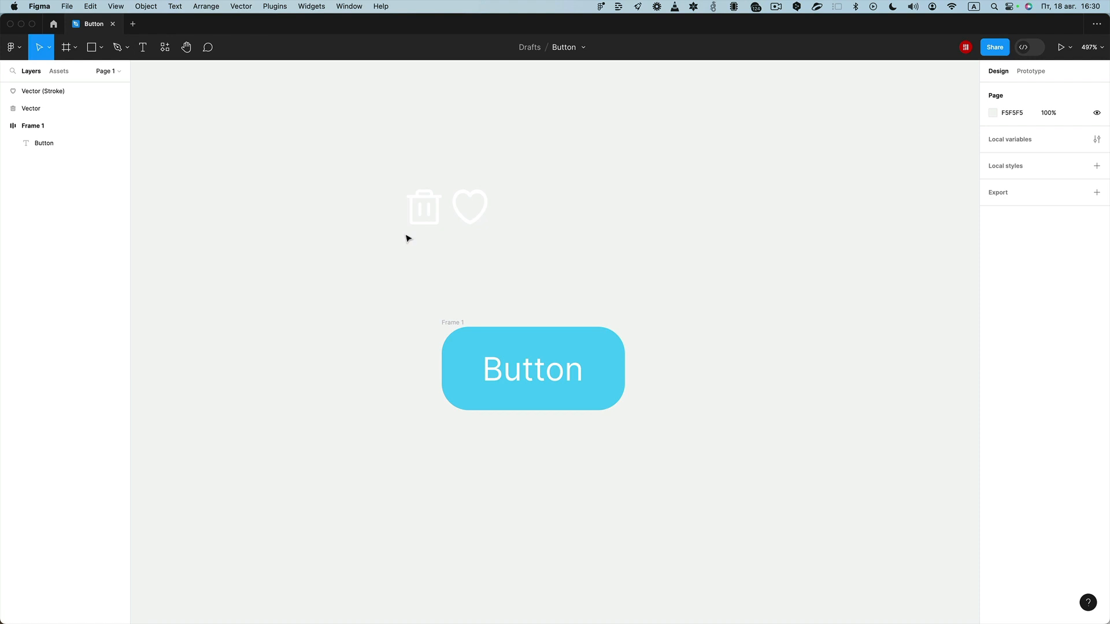
# Draw a 15 × 15 frame below the trash icon, move the icon into it, and hide the frame's fill
pyautogui.press('f')
pyautogui.moveTo(406, 235); pyautogui.dragTo(447, 277)
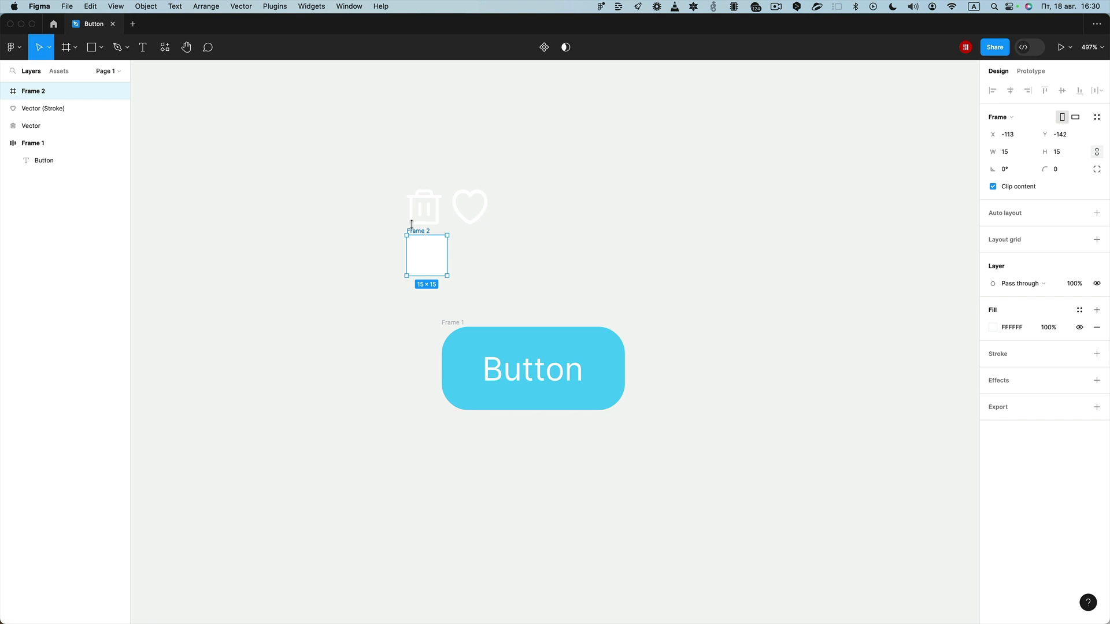
pyautogui.moveTo(425, 209); pyautogui.dragTo(425, 254)
pyautogui.click(428, 238)
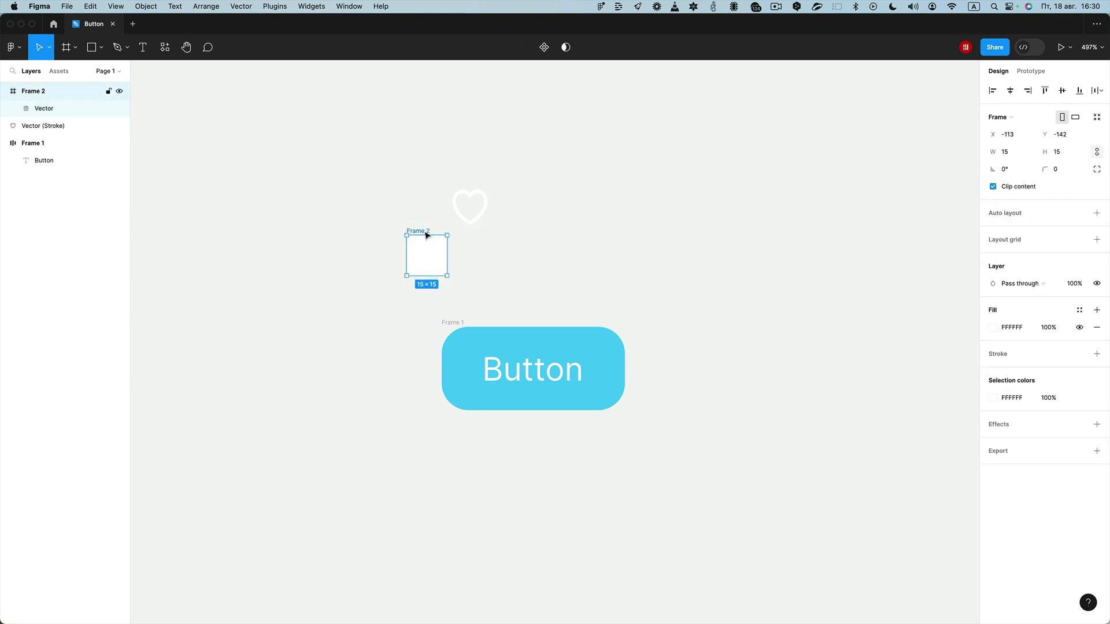
pyautogui.click(1081, 328)
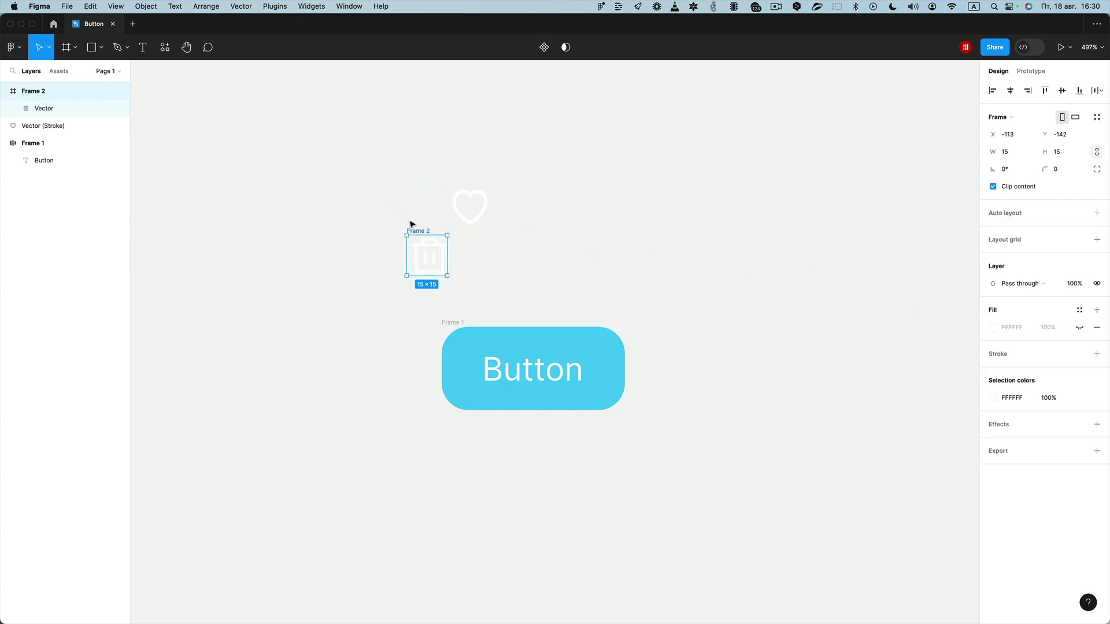
# Duplicate the trash icon's frame to its right with a gap of 2, and delete the trash icon from the copy
pyautogui.moveTo(427, 234); pyautogui.dragTo(471, 235)
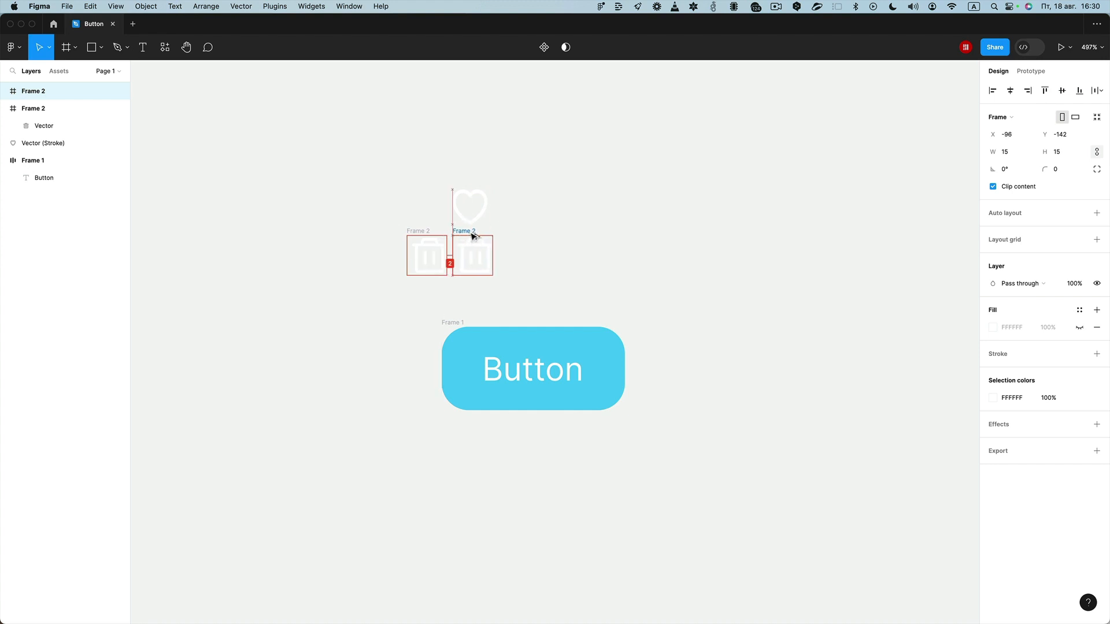
pyautogui.click(475, 247)
pyautogui.press('Delete')
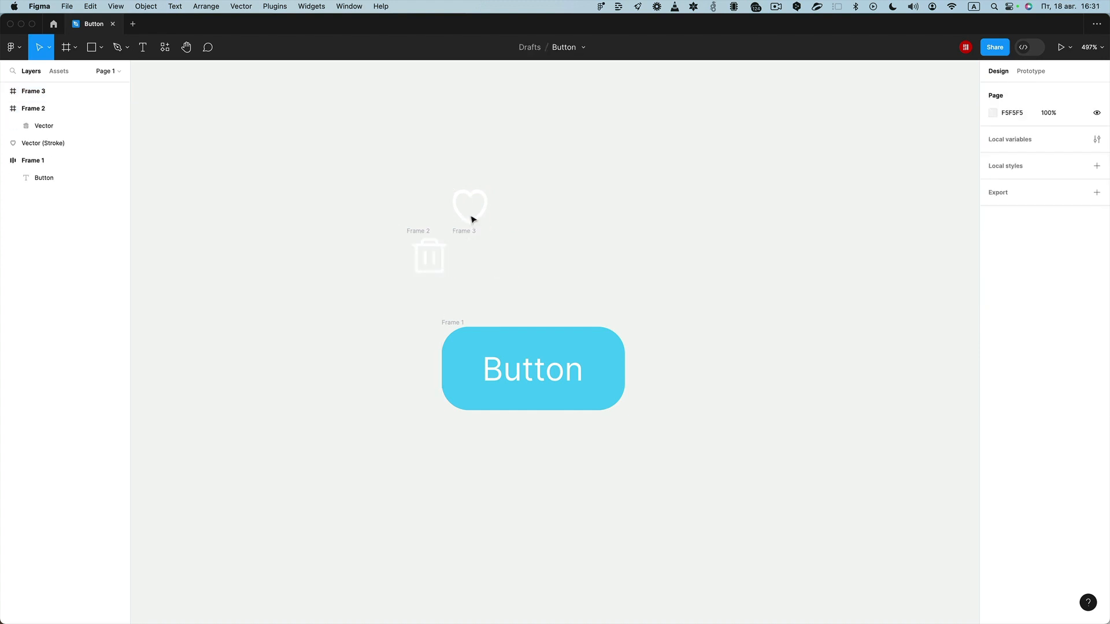
# Move the heart icon into the empty duplicated frame and center it horizontally there
pyautogui.click(459, 219)
pyautogui.moveTo(459, 218); pyautogui.dragTo(466, 268)
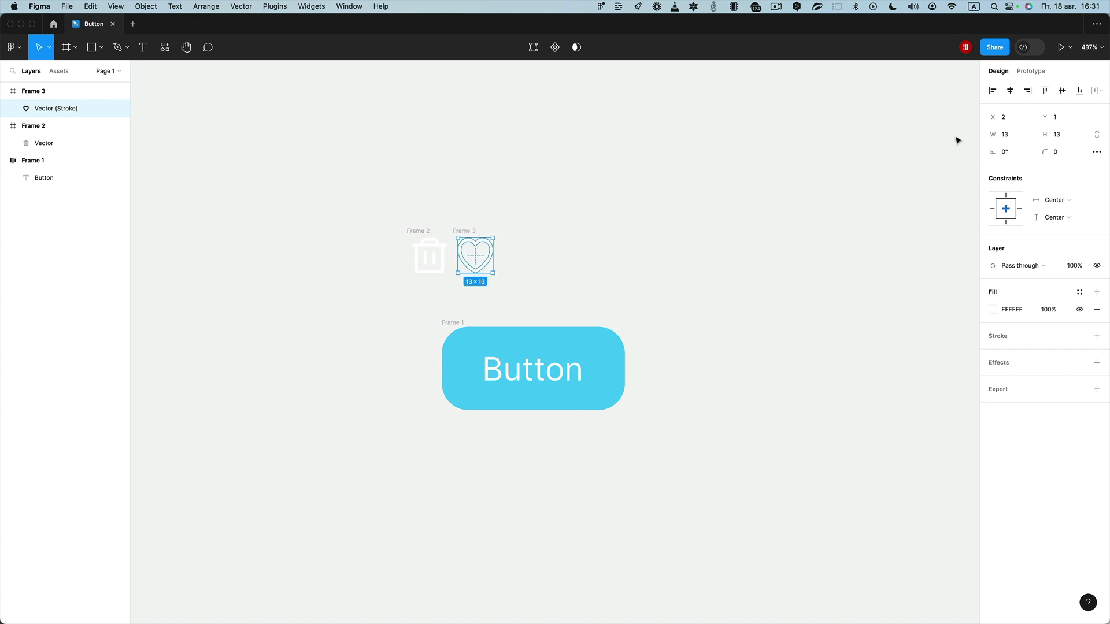
pyautogui.click(1010, 90)
# Center the trash icon horizontally in its frame and check how both icons sit inside their frames
pyautogui.click(419, 232)
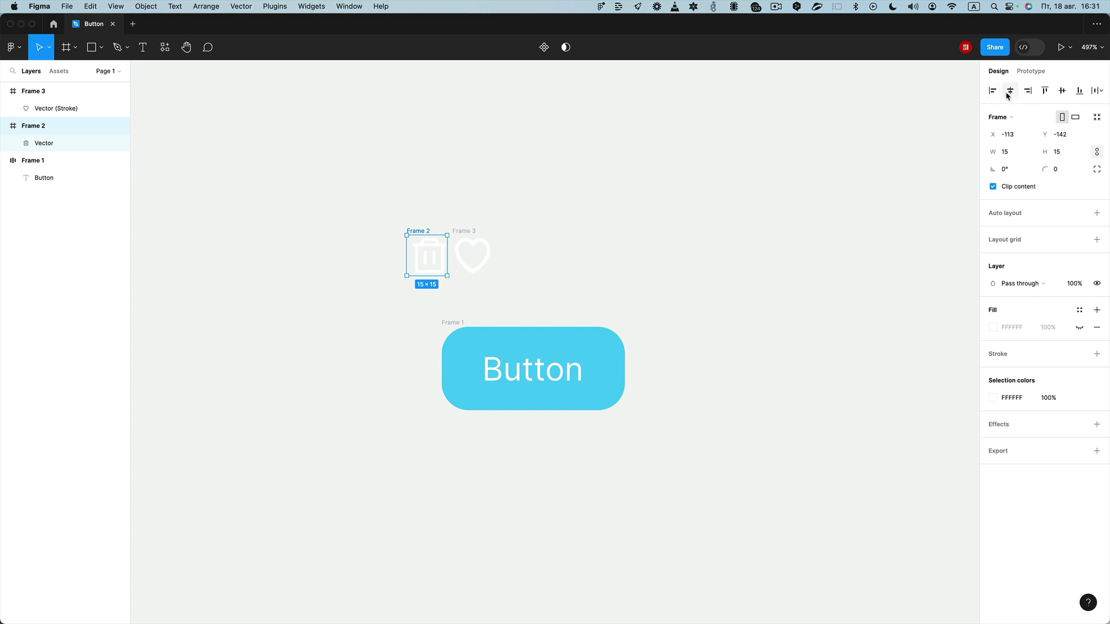
pyautogui.keyDown('shift'); pyautogui.click(466, 230); pyautogui.keyUp('shift')
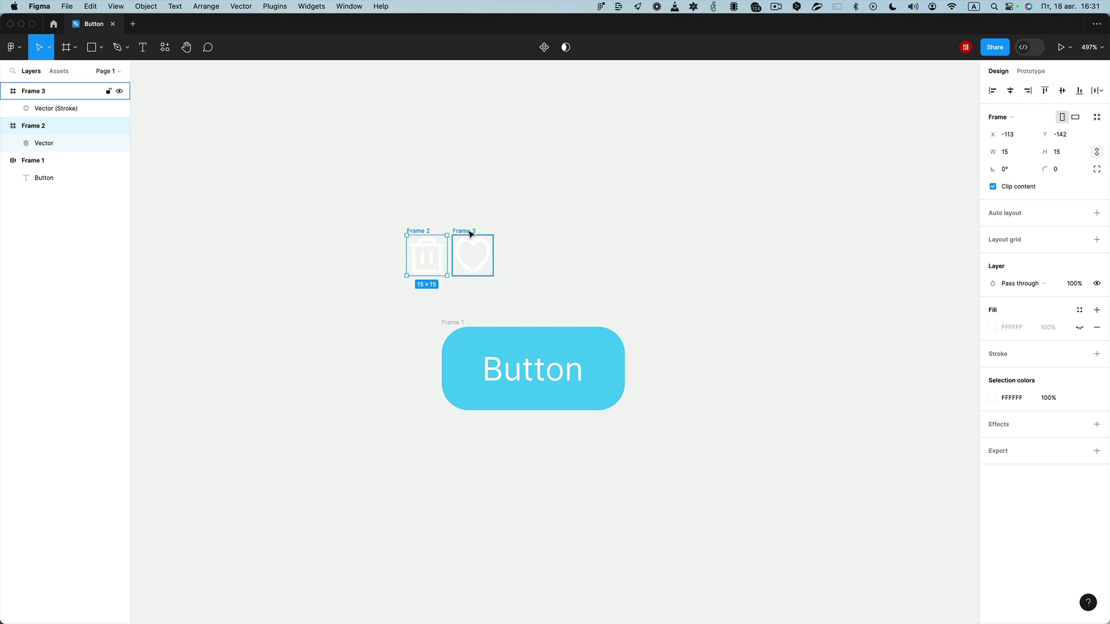
pyautogui.scroll(5, 443, 263)
pyautogui.scroll(5, 427, 213)
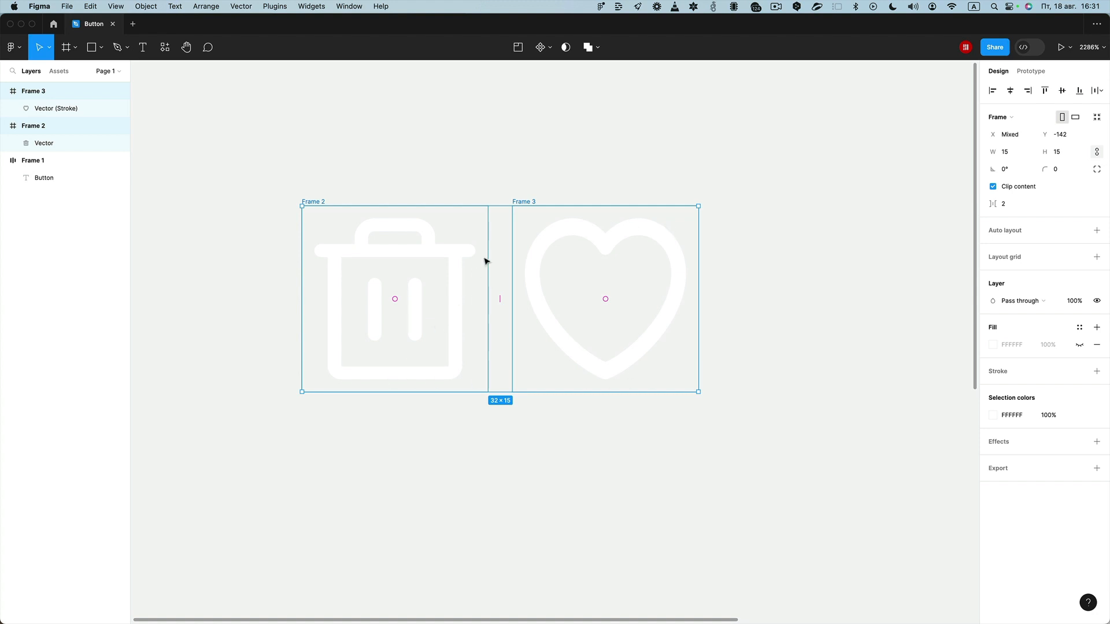
pyautogui.scroll(-6, 480, 228)
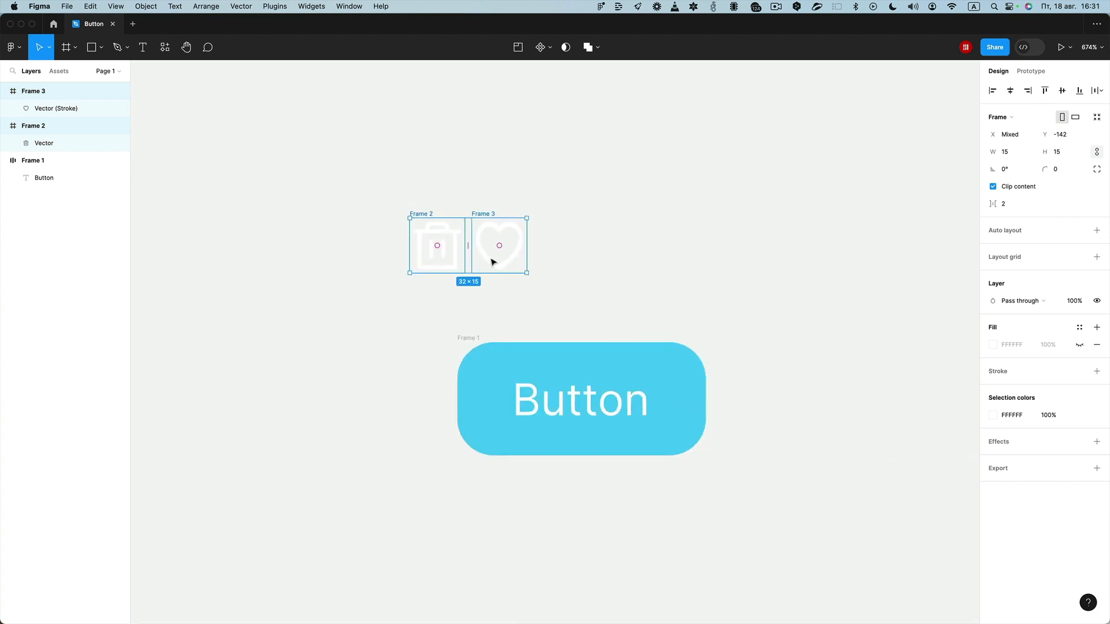
pyautogui.click(551, 243)
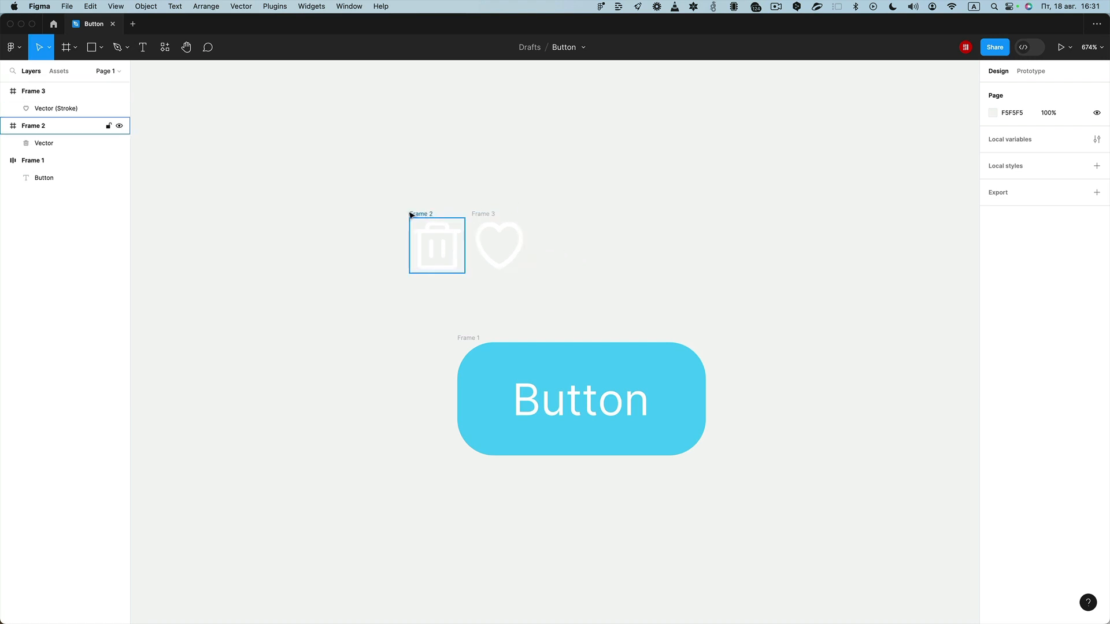
pyautogui.click(486, 214)
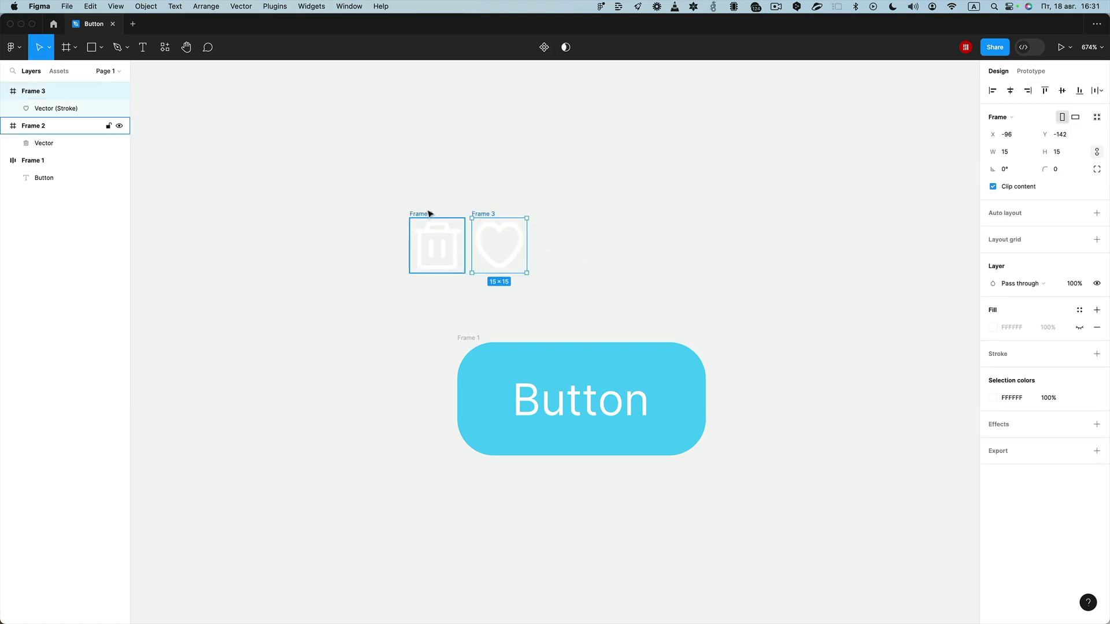
pyautogui.keyDown('shift'); pyautogui.click(429, 214); pyautogui.keyUp('shift')
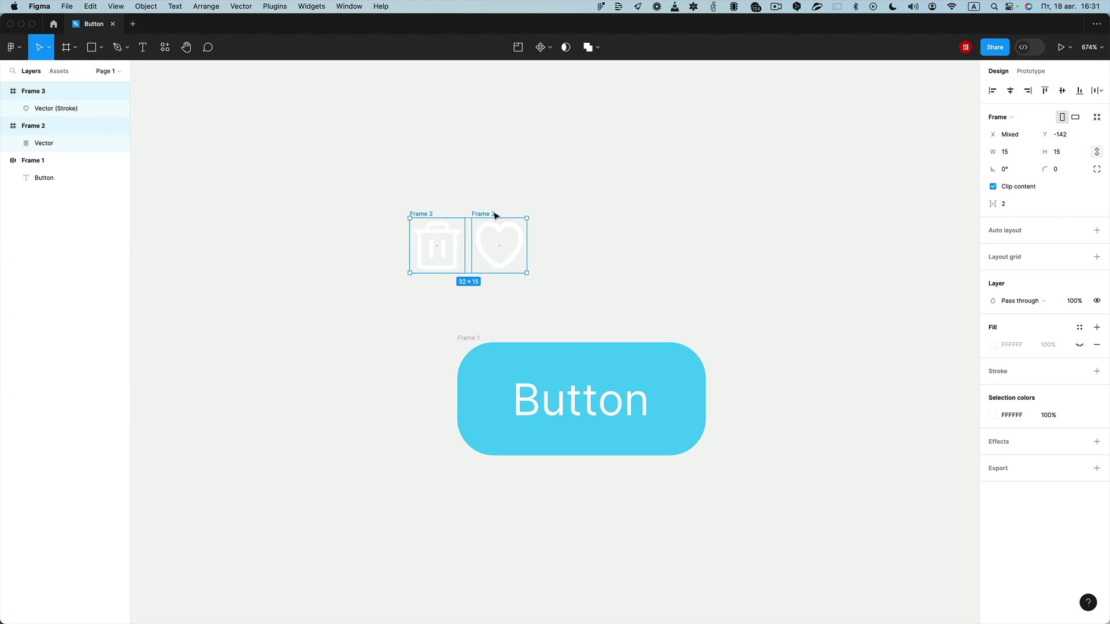
pyautogui.click(465, 201)
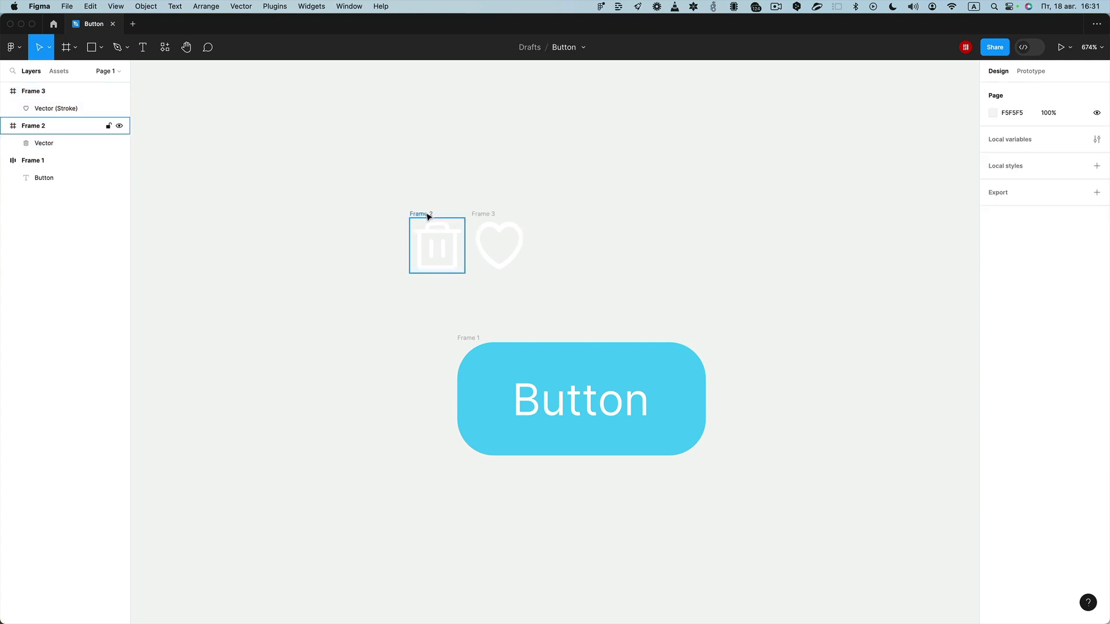
# Convert the trash frame and the heart frame into two separate components
pyautogui.click(428, 217)
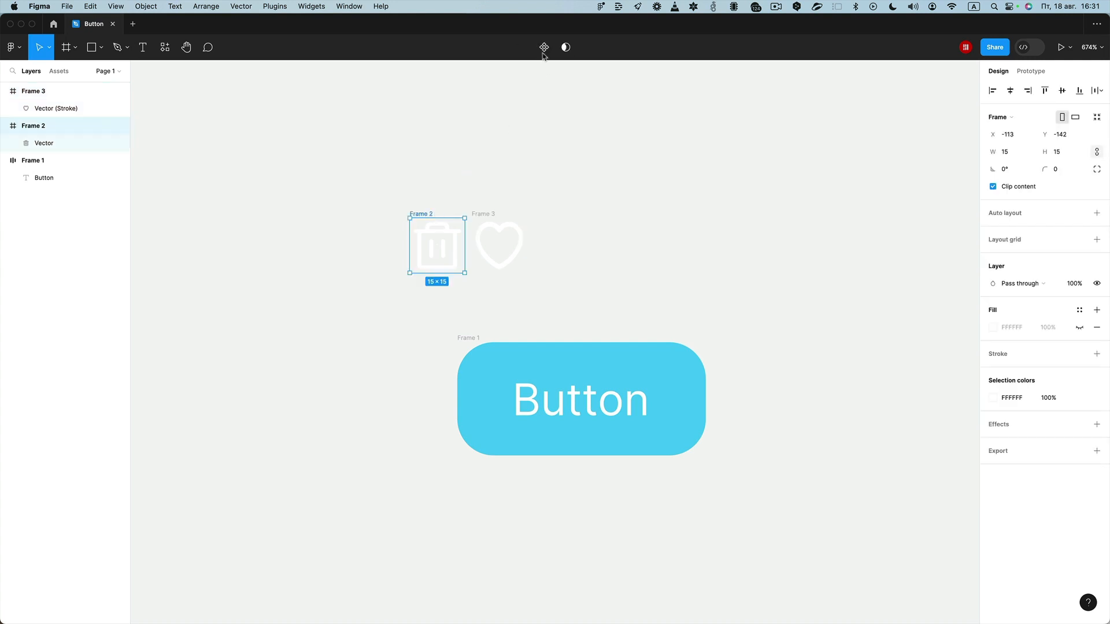
pyautogui.click(544, 47)
pyautogui.click(485, 212)
pyautogui.click(546, 47)
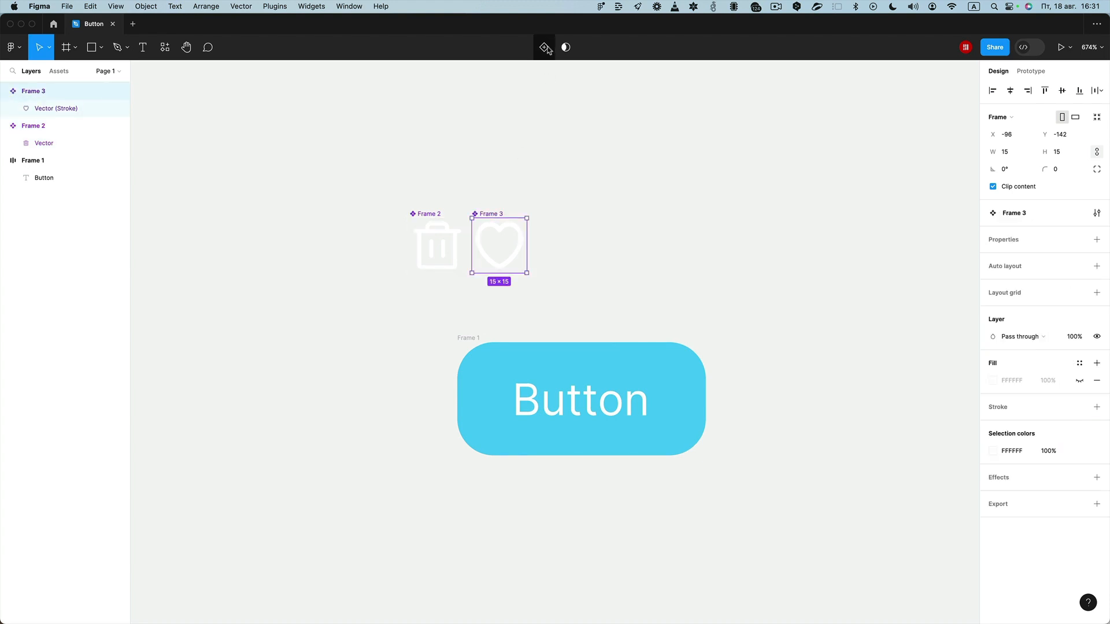
# Batch-rename the trash and heart components to "icons /"
pyautogui.keyDown('shift'); pyautogui.click(442, 214); pyautogui.keyUp('shift')
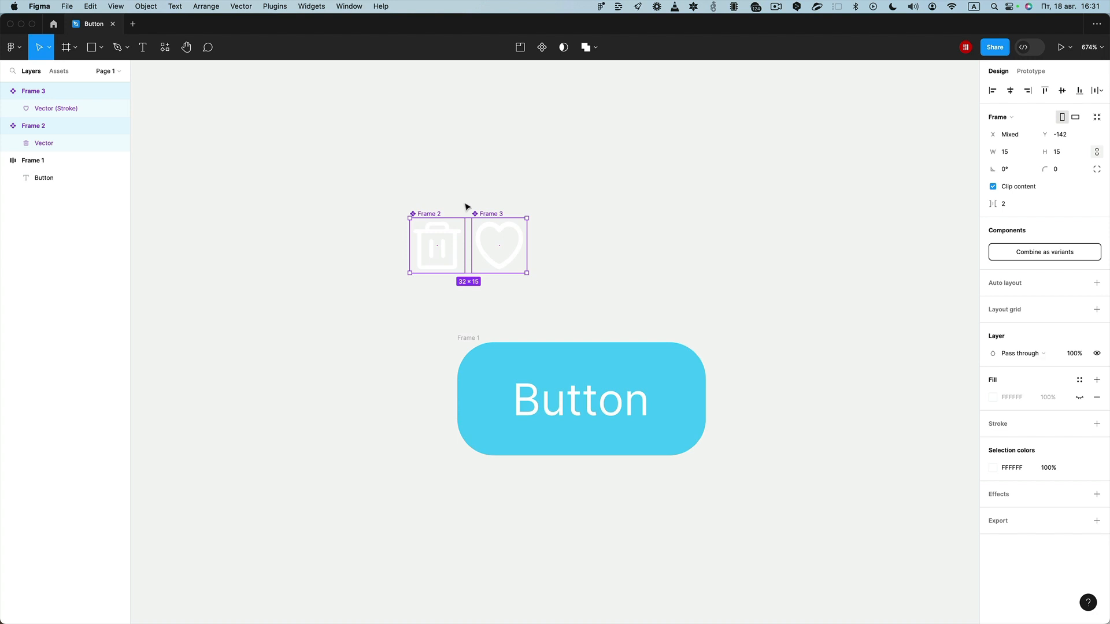
pyautogui.press('super+r')
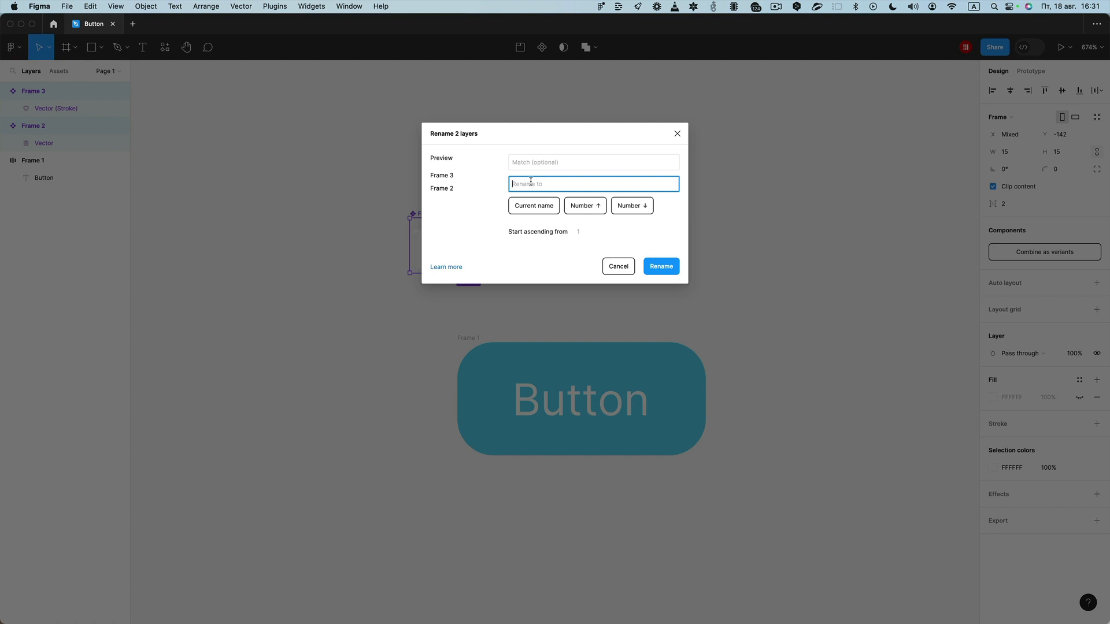
pyautogui.write('icons /')
pyautogui.moveTo(532, 184); pyautogui.dragTo(513, 184)
pyautogui.click(538, 183)
pyautogui.click(670, 272)
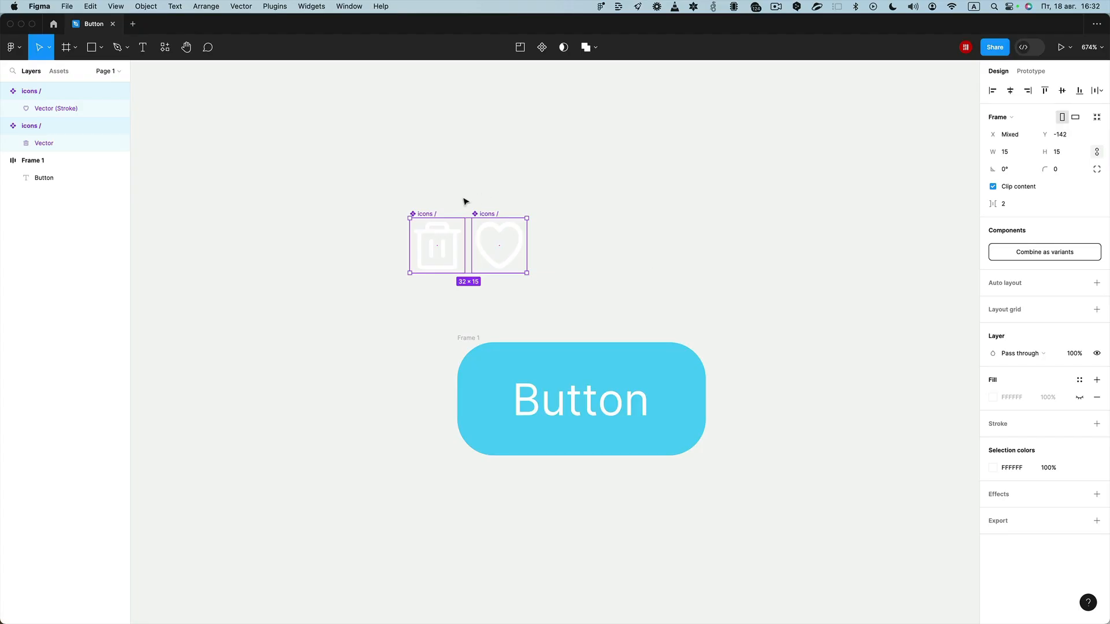
# Rename the trash component to "icons / Busket" and the heart component to "icons / like"
pyautogui.click(459, 203)
pyautogui.click(430, 216)
pyautogui.doubleClick(429, 217)
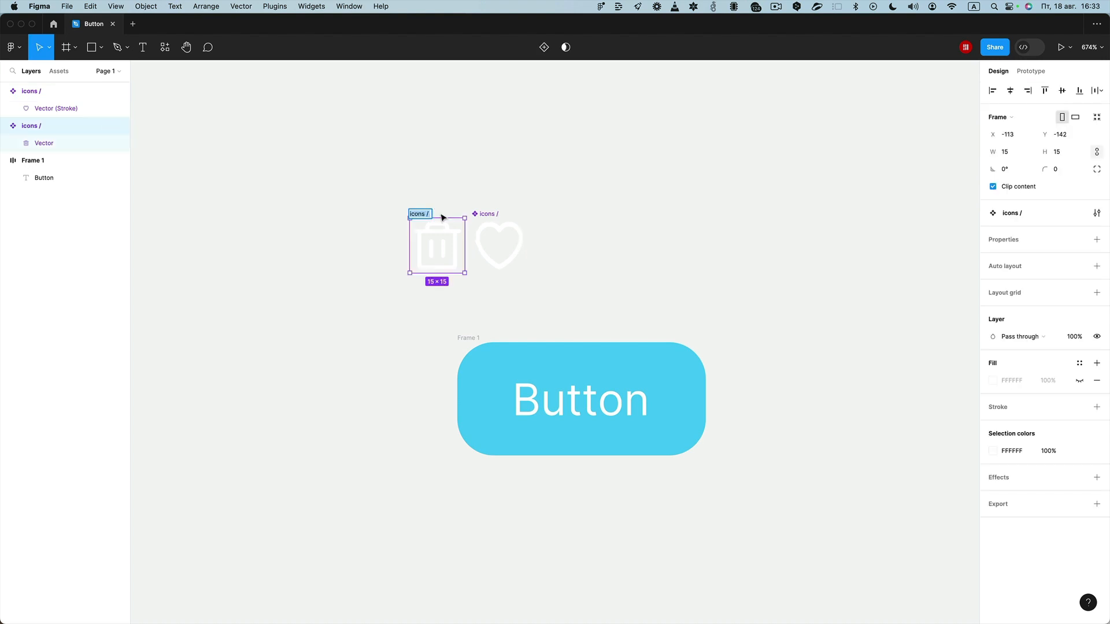
pyautogui.click(431, 218)
pyautogui.write('Busket')
pyautogui.click(501, 219)
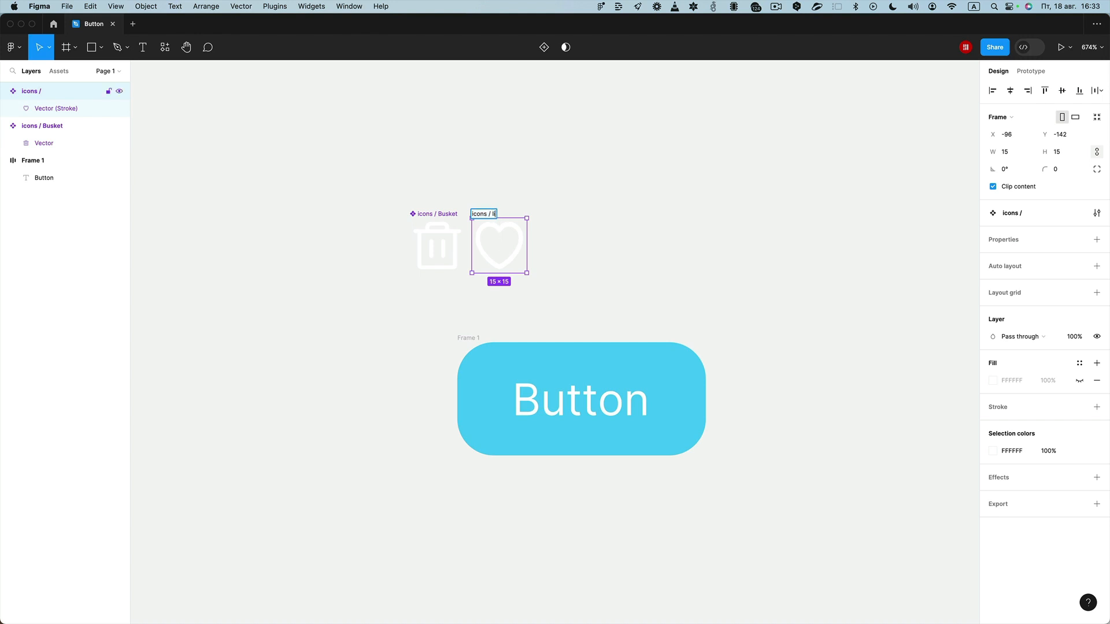
pyautogui.write('ke')
pyautogui.click(526, 189)
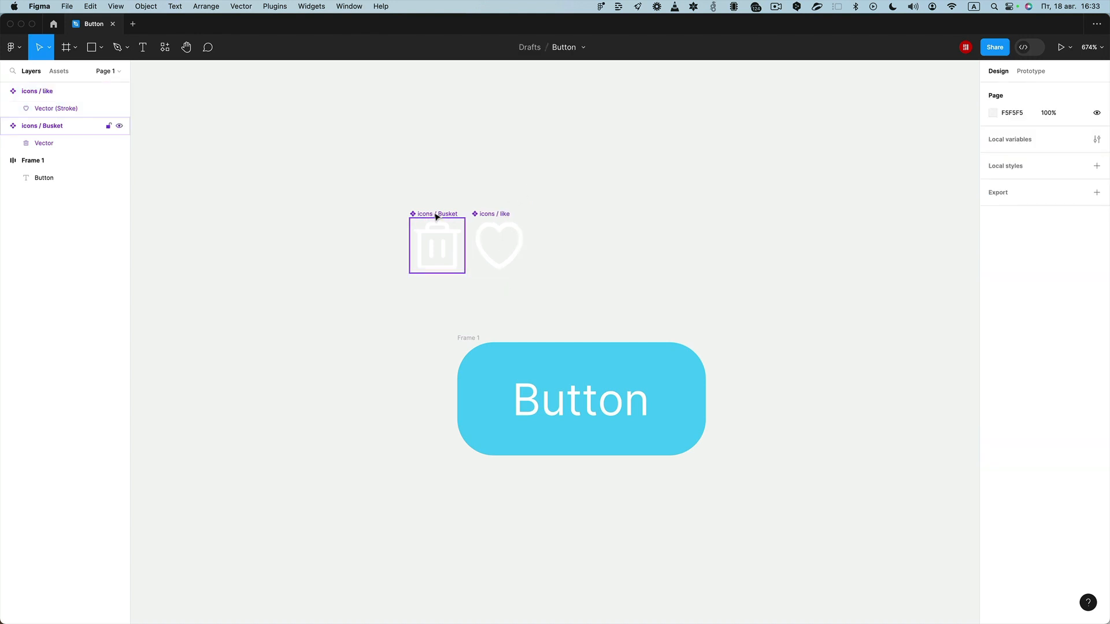
# Place an instance of the trash icon after the text in the button frame, and convert the button frame into a component
pyautogui.moveTo(436, 217); pyautogui.dragTo(652, 384)
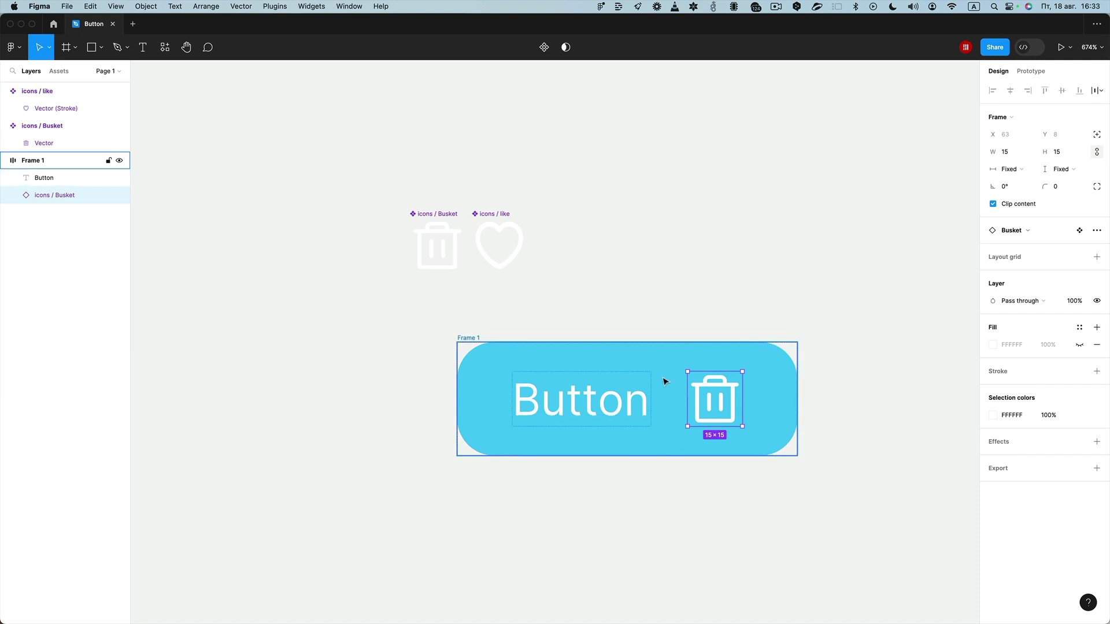
pyautogui.click(468, 339)
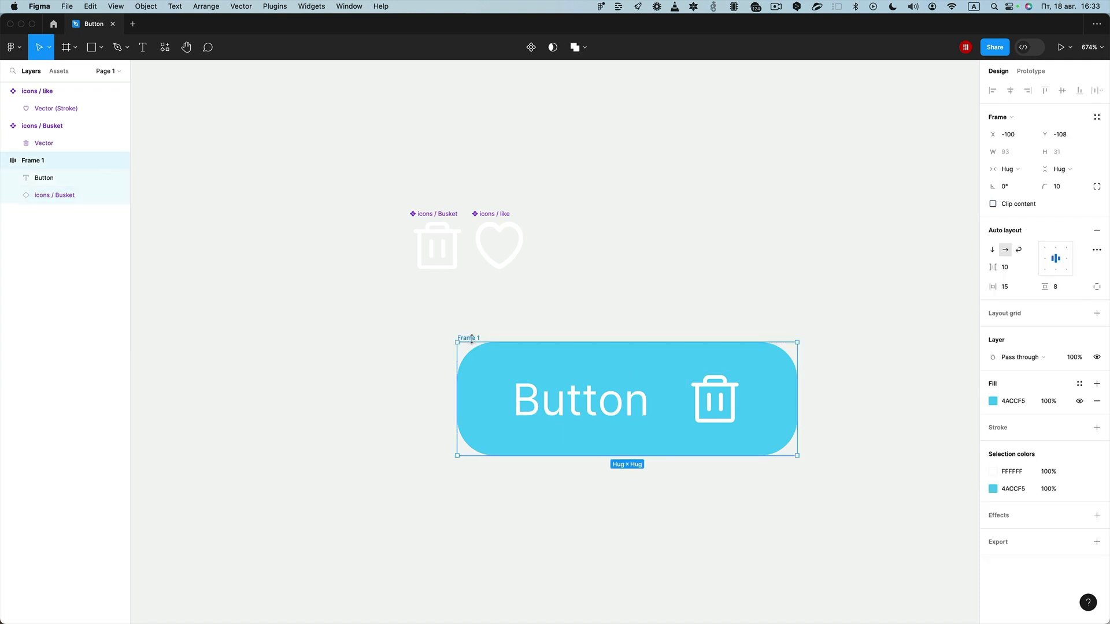
pyautogui.click(526, 50)
# Rename the button component to "Buttons / Regular" and move it up just below the icons, left-aligned with the trash icon
pyautogui.doubleClick(471, 339)
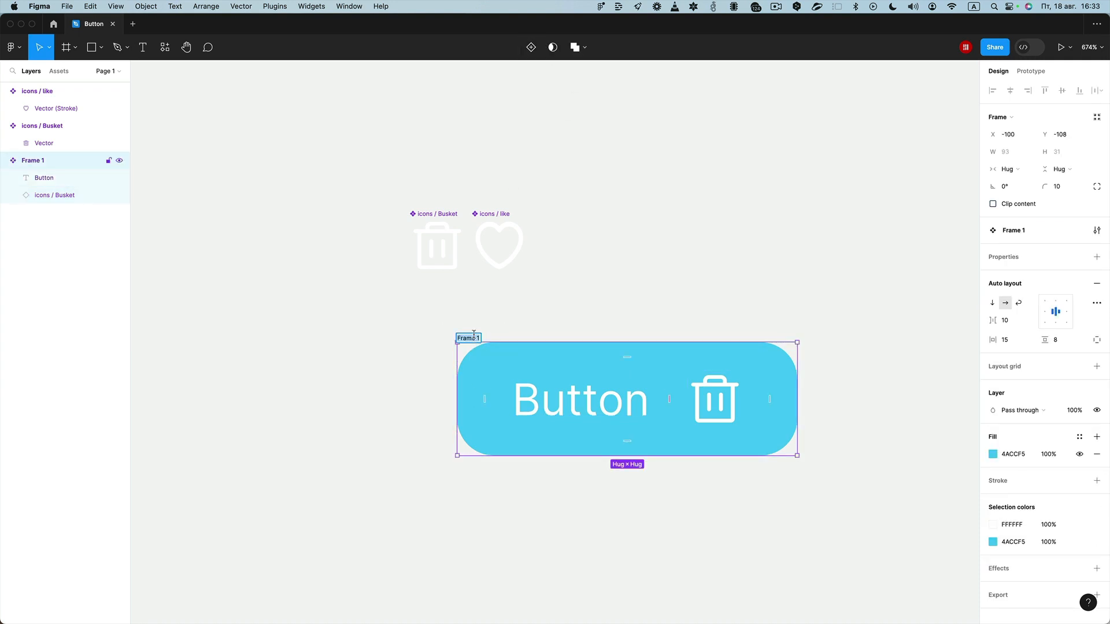
pyautogui.write('Buttons / Regular')
pyautogui.press('Return')
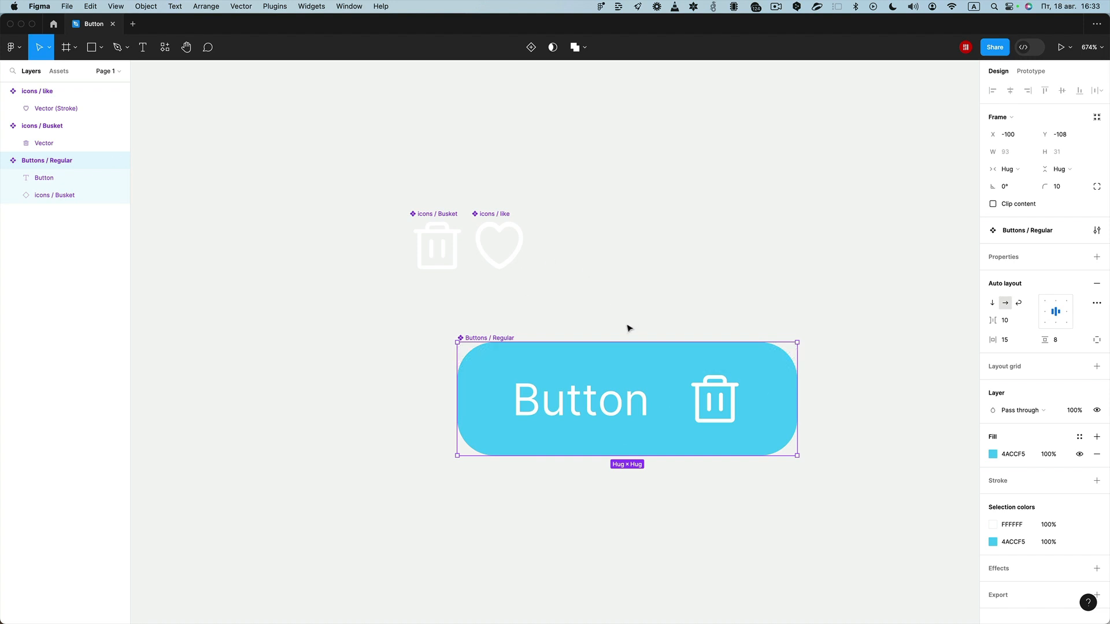
pyautogui.moveTo(505, 338); pyautogui.dragTo(457, 287)
# Create a text component property named "Text" with the value "Button" for the button's label
pyautogui.click(514, 355)
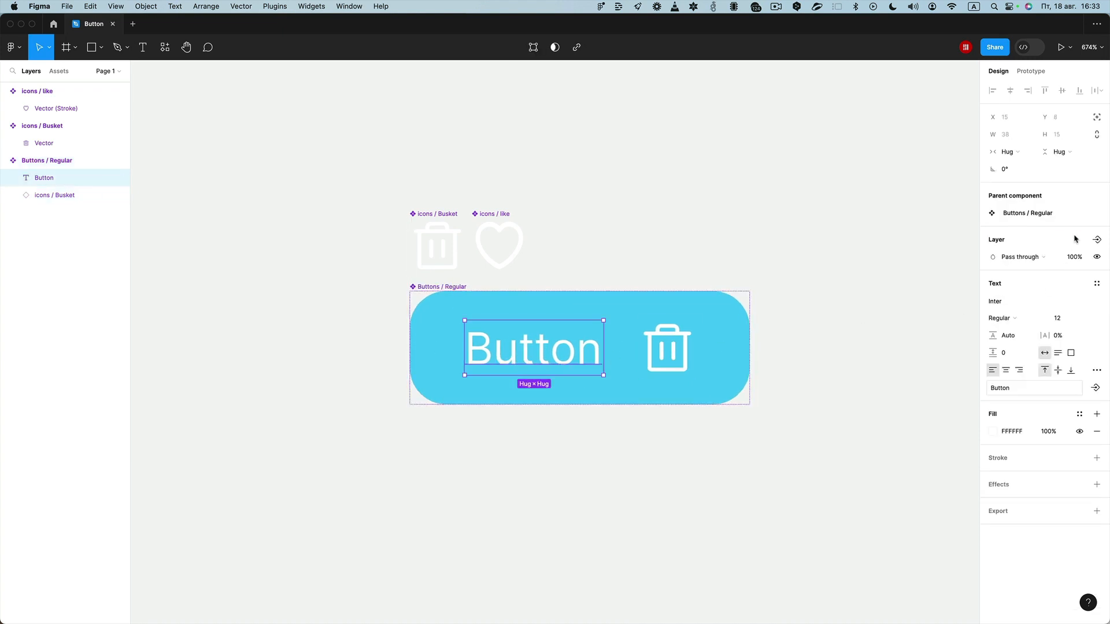
pyautogui.click(1096, 389)
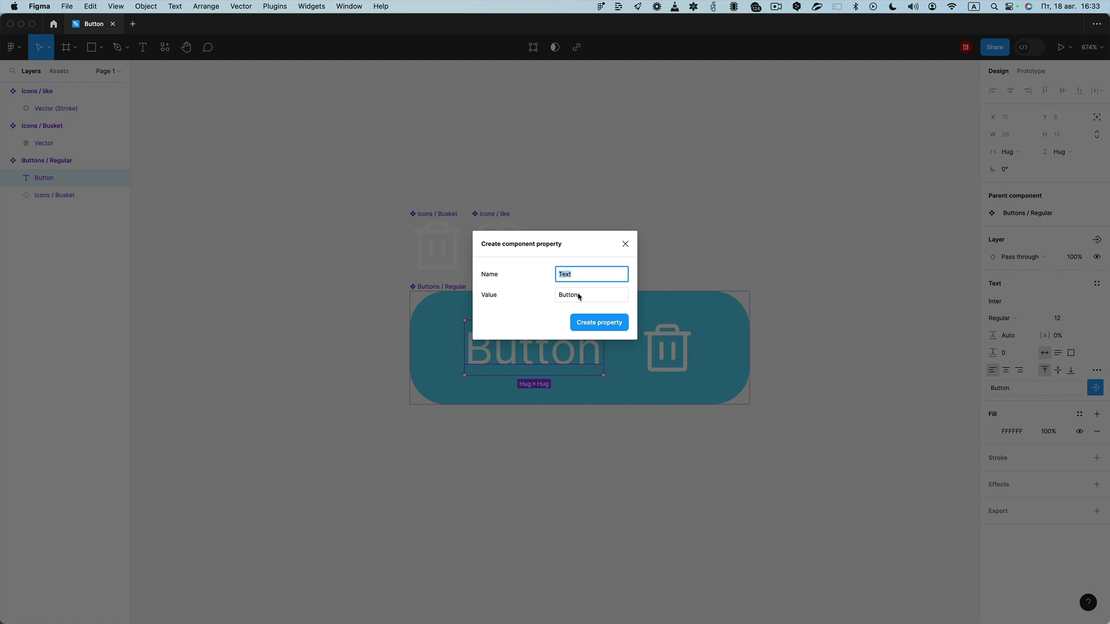
pyautogui.click(599, 328)
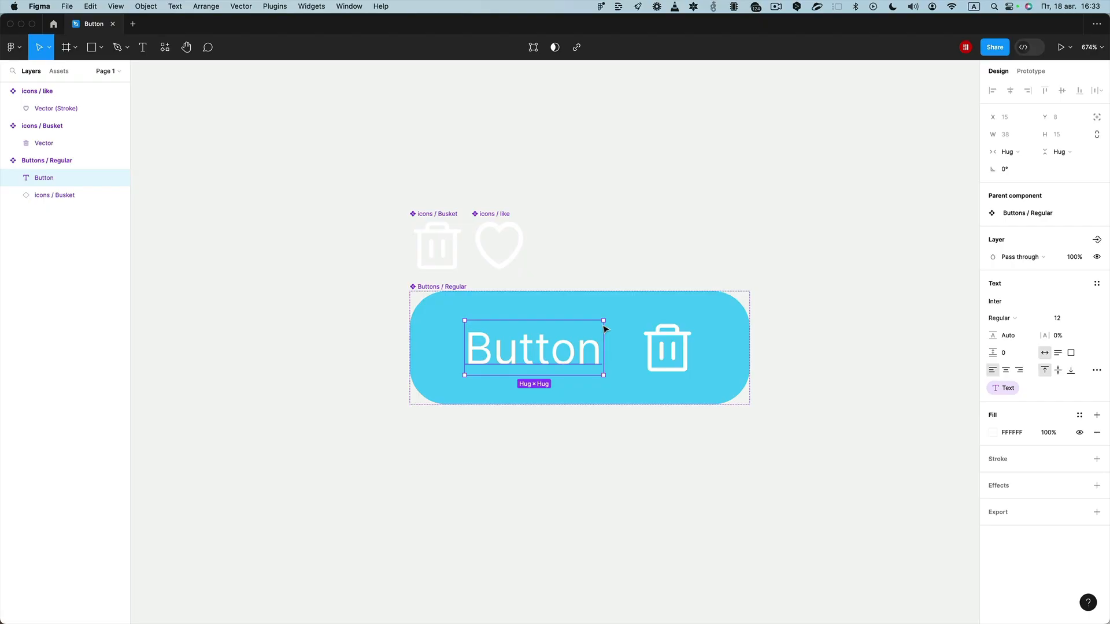
# Create a boolean component property named "Show Text" with the value True for the button's label
pyautogui.click(1099, 241)
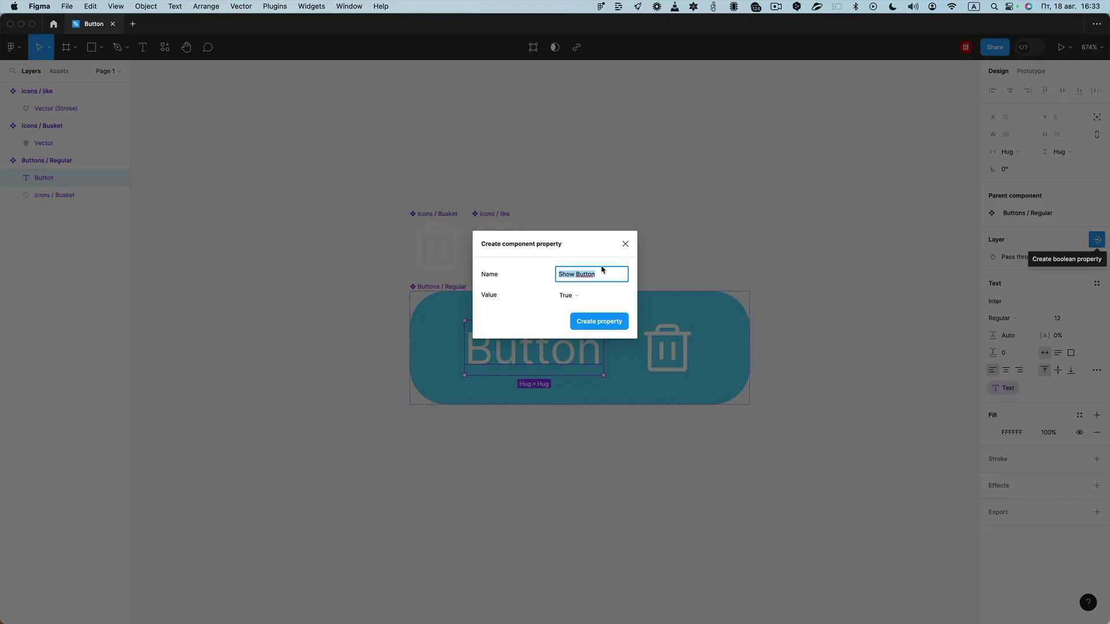
pyautogui.click(578, 279)
pyautogui.moveTo(578, 280); pyautogui.dragTo(603, 278)
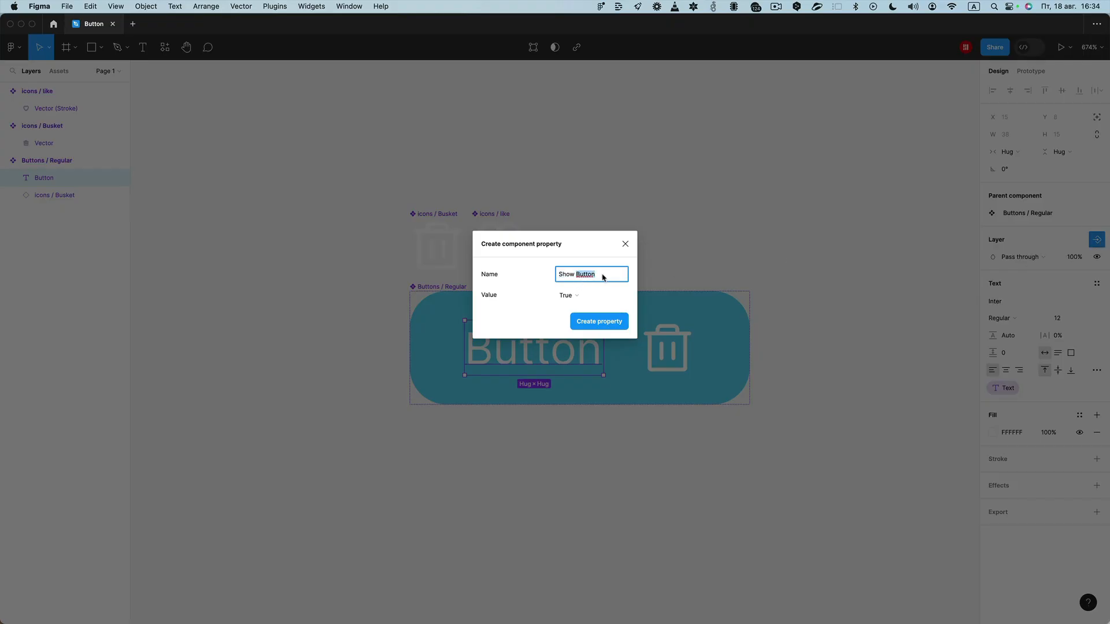
pyautogui.click(591, 297)
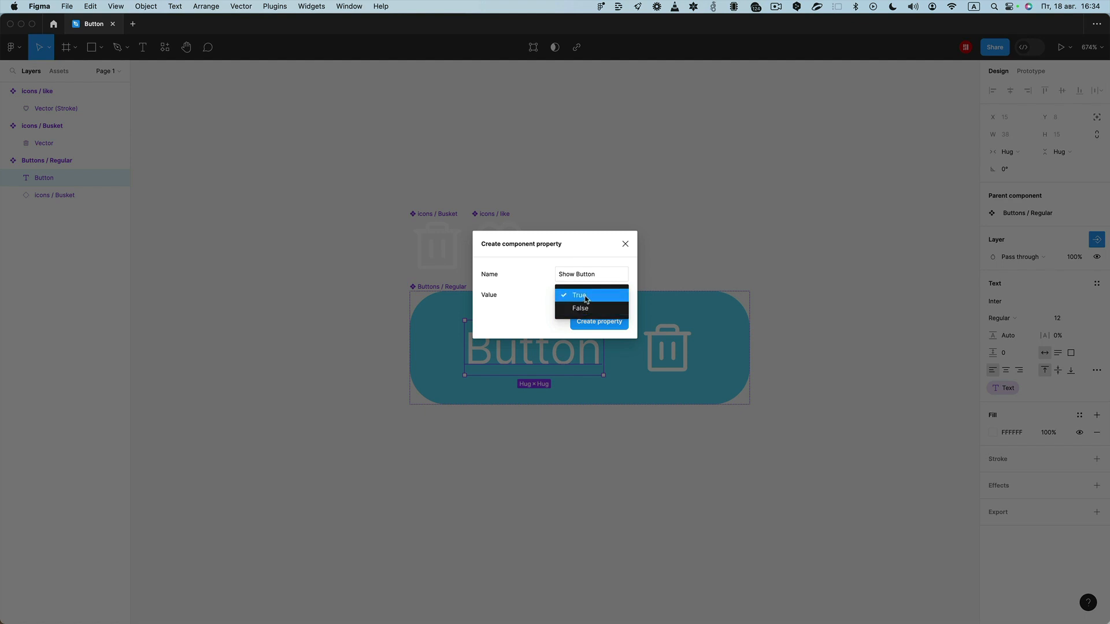
pyautogui.click(587, 296)
pyautogui.moveTo(602, 273); pyautogui.dragTo(579, 278)
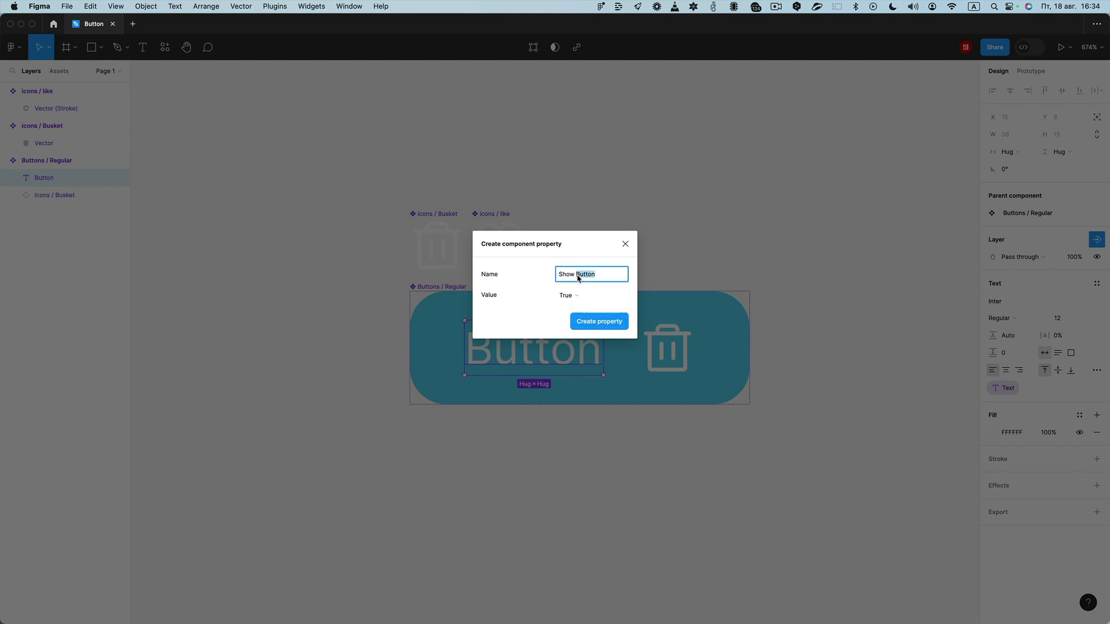
pyautogui.write('Tex')
pyautogui.click(593, 321)
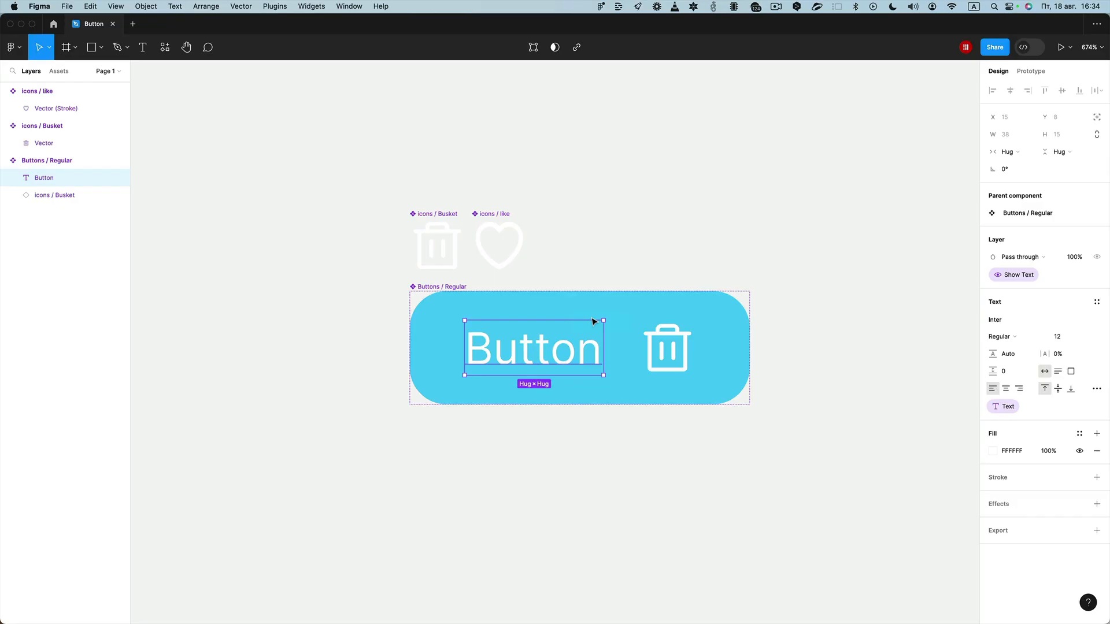
# Create an instance swap property named "Icons" with the value Busket for the trash icon in the button
pyautogui.click(670, 349)
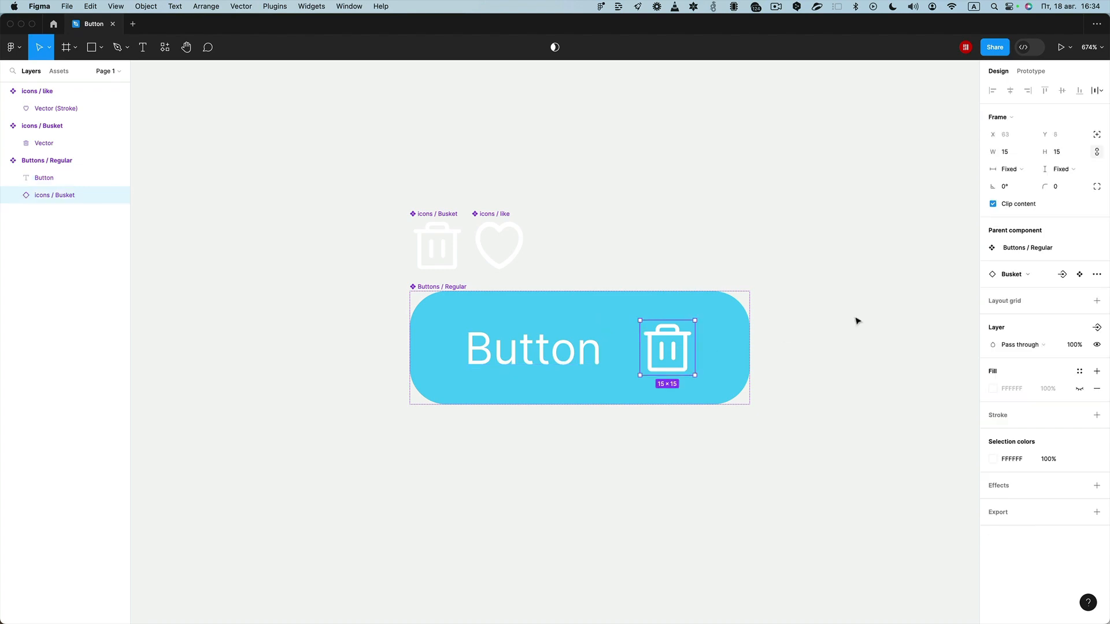
pyautogui.click(1064, 275)
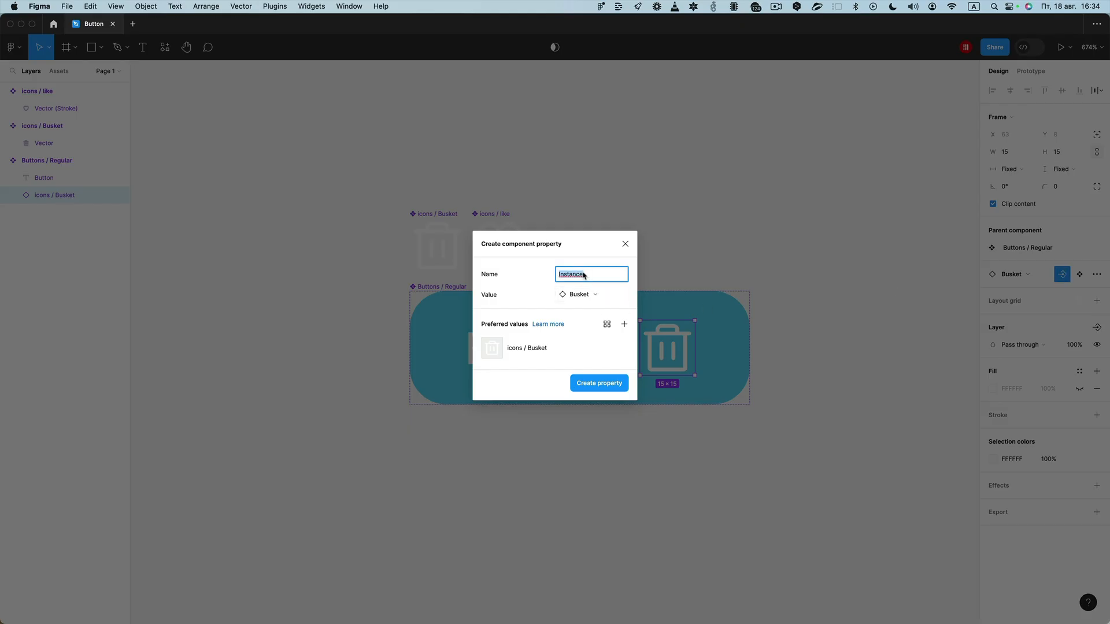
pyautogui.write('Icons')
pyautogui.click(601, 387)
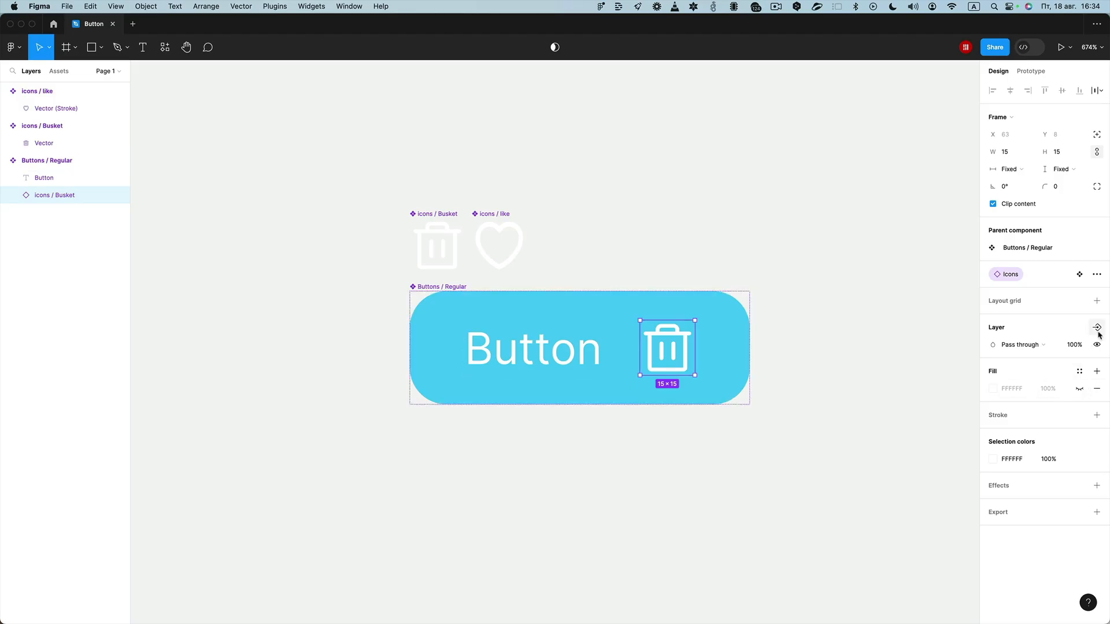
# Create a boolean component property named "Show icons" with the value True for the trash icon in the button
pyautogui.click(1097, 328)
pyautogui.click(1037, 373)
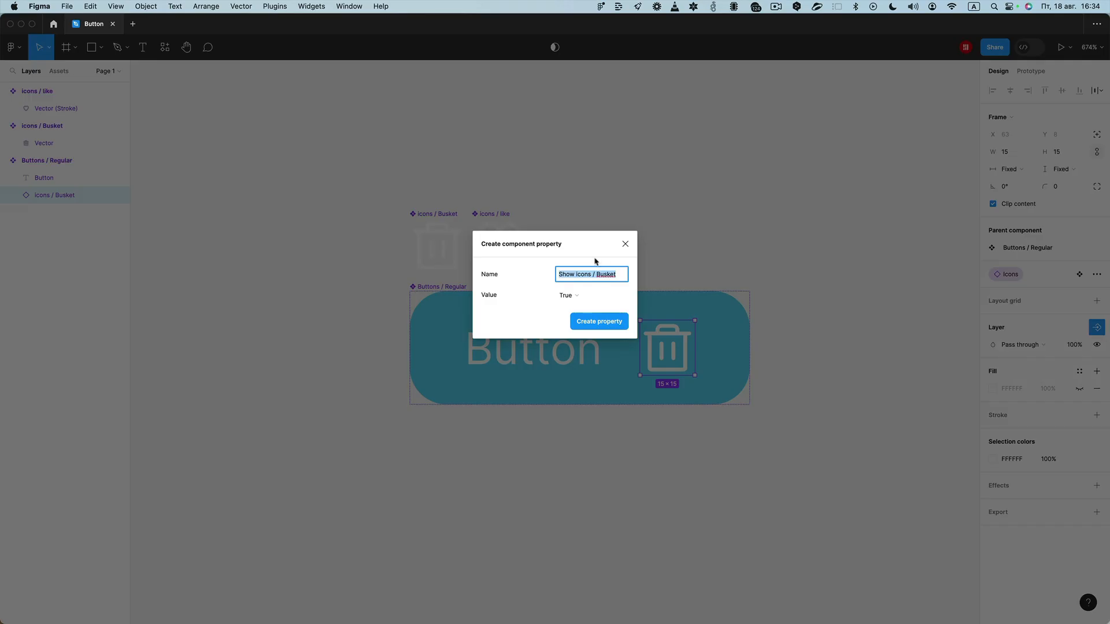
pyautogui.moveTo(592, 278); pyautogui.dragTo(623, 282)
pyautogui.press('BackSpace')
pyautogui.click(609, 321)
# Try the Show Text property on a temporary instance placed below the button component, and delete that instance
pyautogui.click(455, 288)
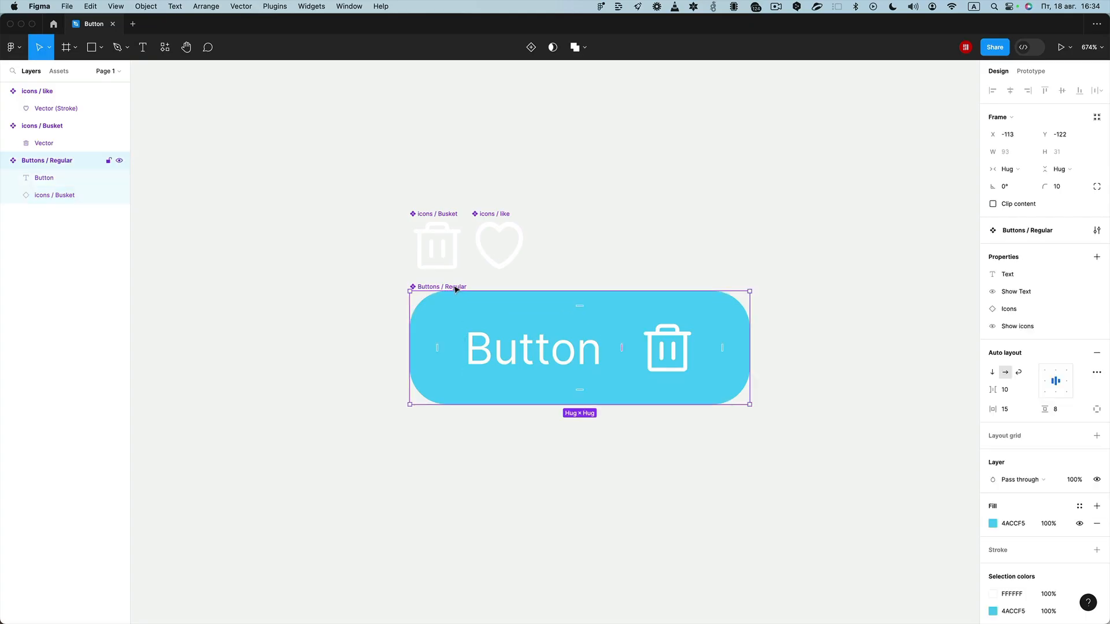
pyautogui.moveTo(456, 288); pyautogui.dragTo(493, 468)
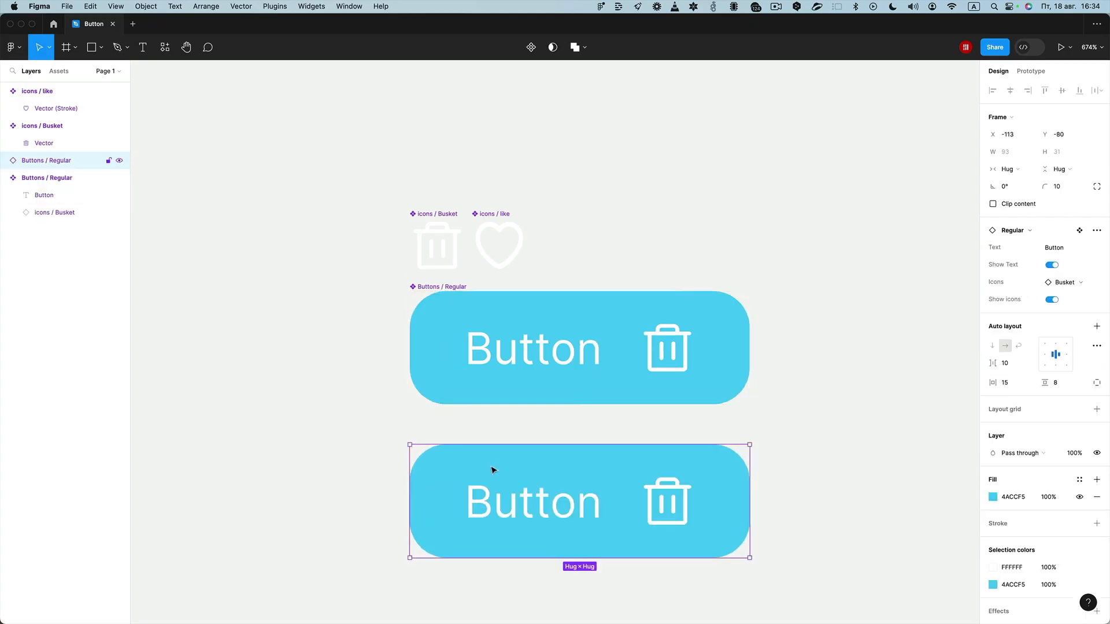
pyautogui.click(1052, 265)
pyautogui.click(1053, 249)
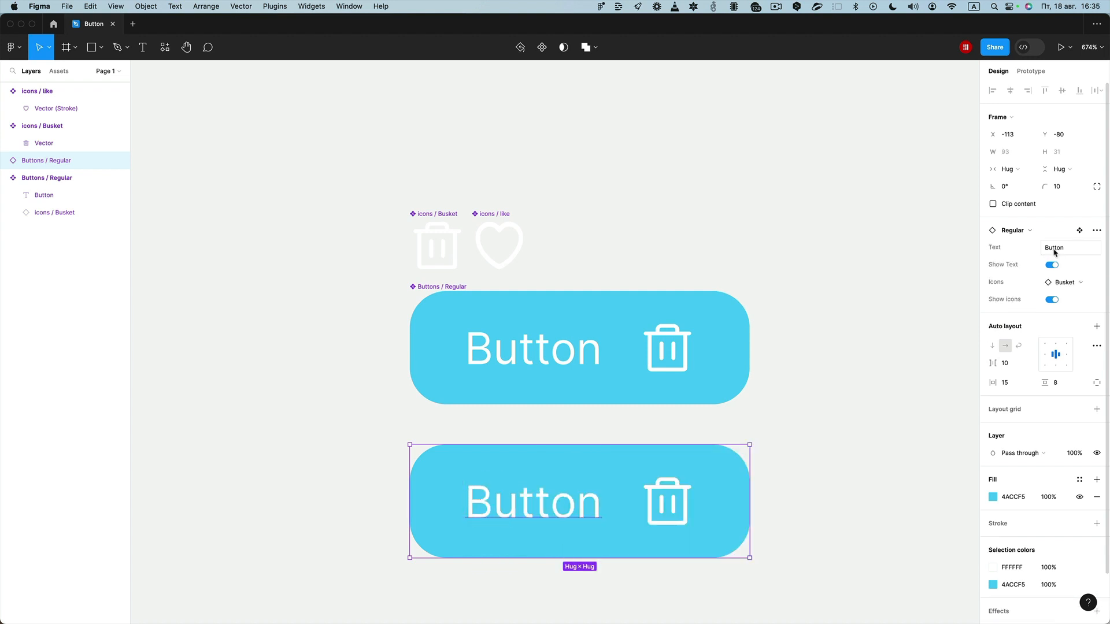
pyautogui.click(495, 443)
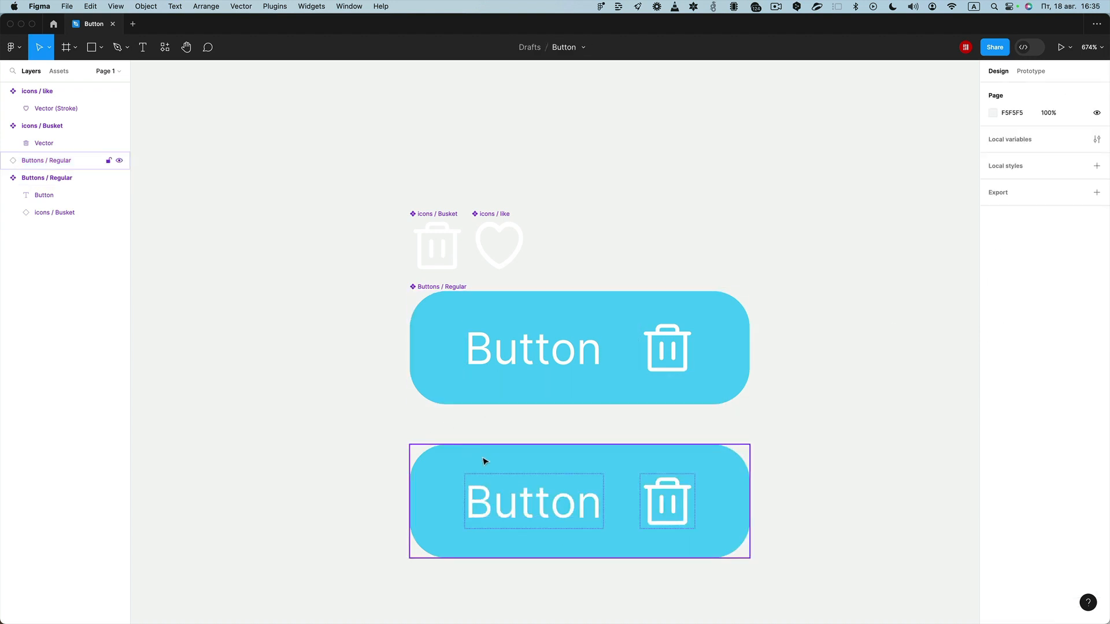
pyautogui.click(488, 460)
pyautogui.press('Delete')
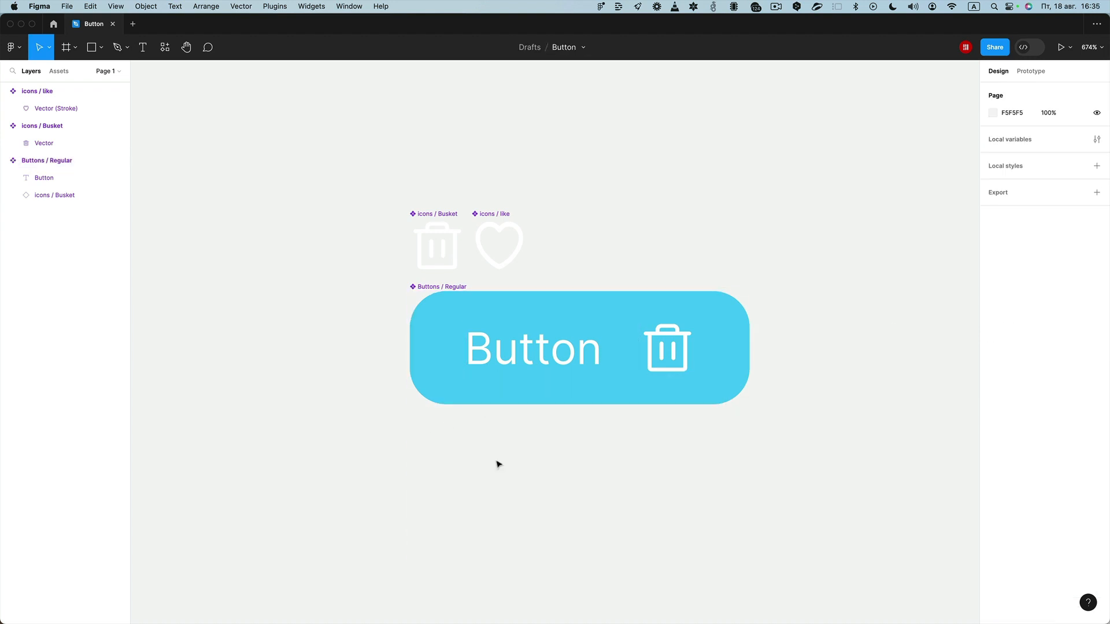
# Add a variant property to the button component and move the resulting component set just below the icons, left-aligned with the trash icon
pyautogui.click(452, 289)
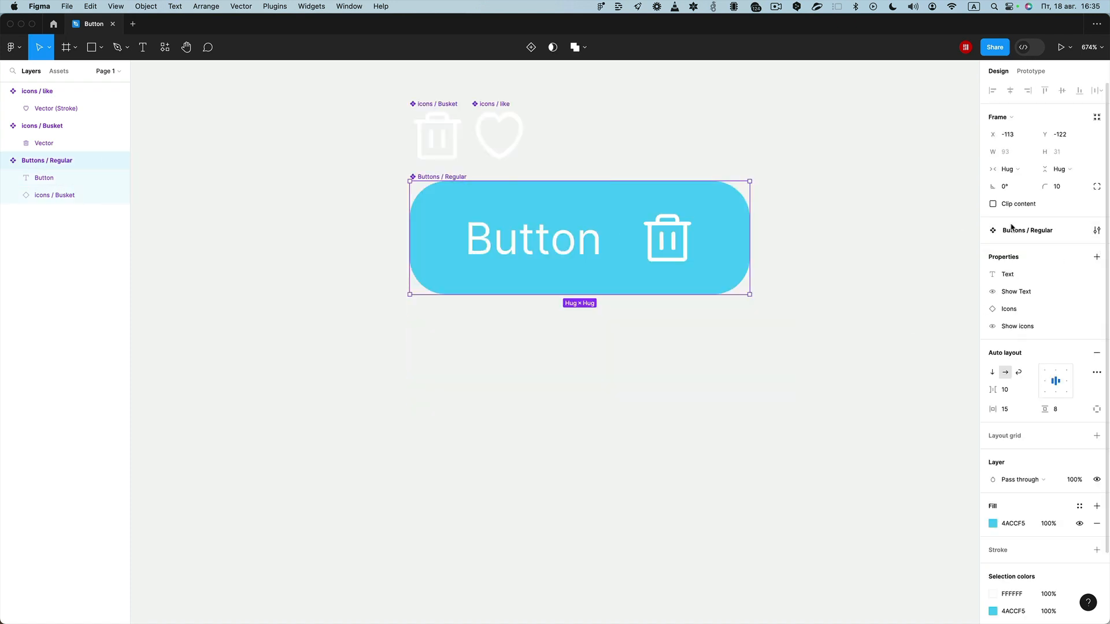
pyautogui.click(1098, 259)
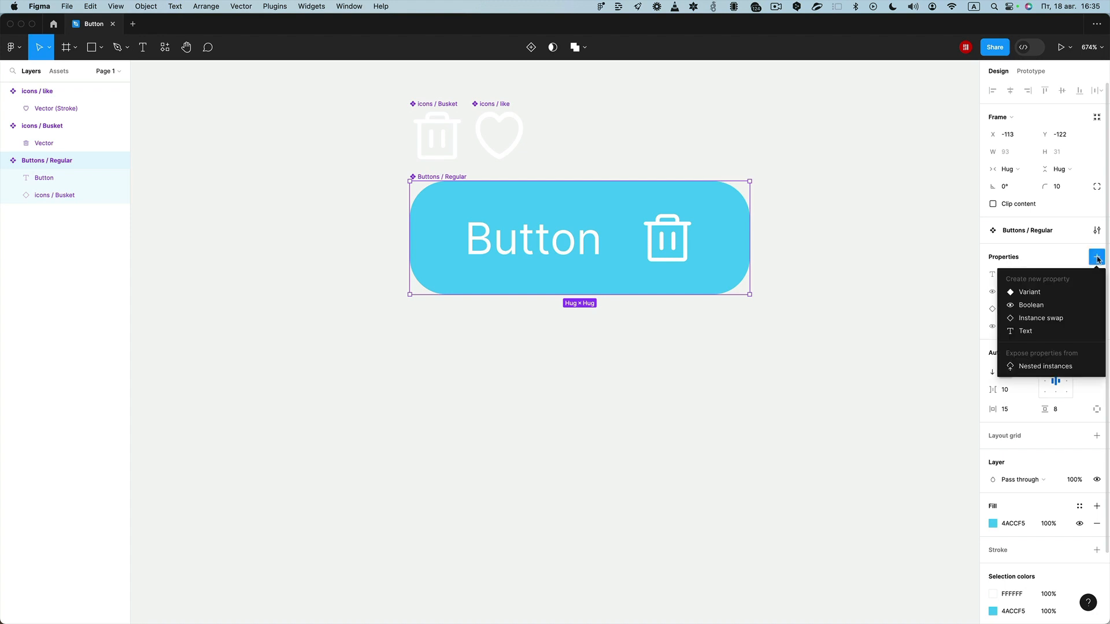
pyautogui.click(1048, 294)
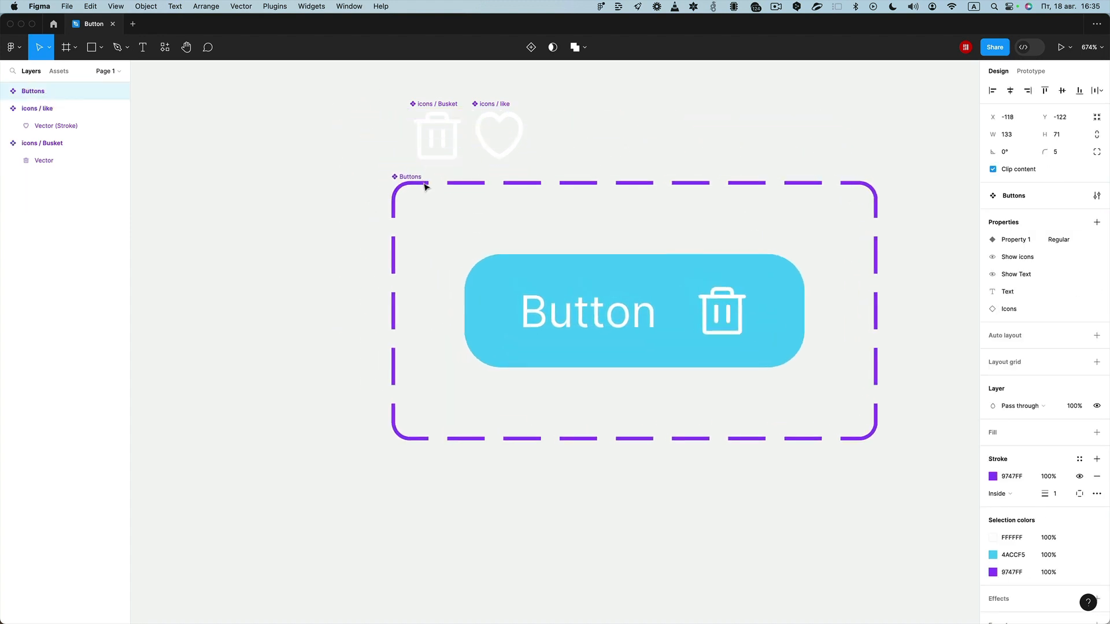
pyautogui.moveTo(425, 186); pyautogui.dragTo(443, 211)
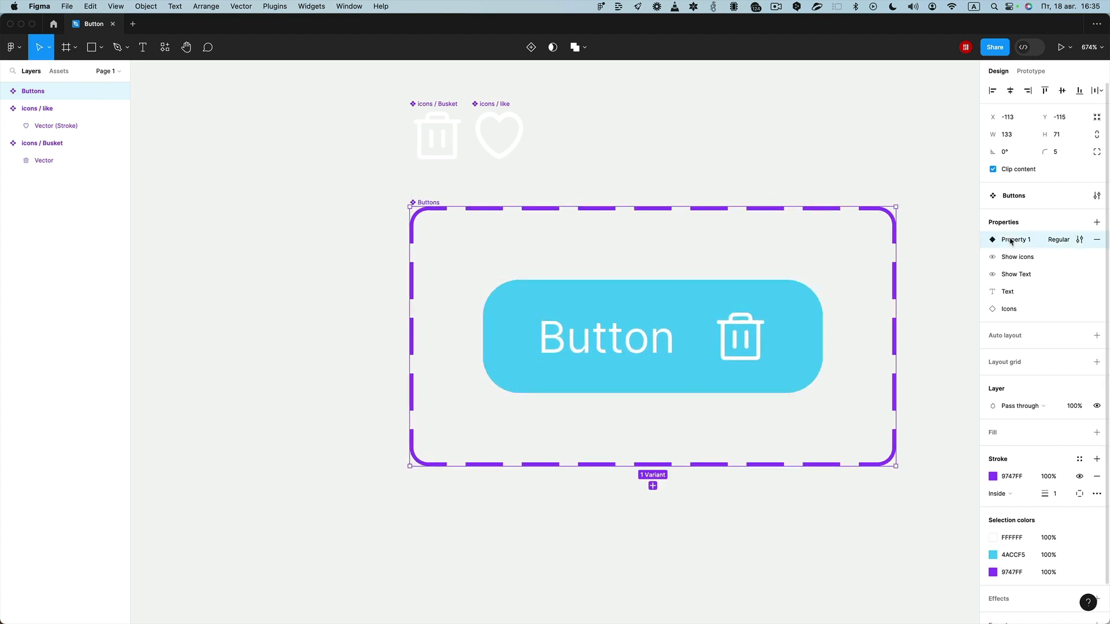
# Rename the component set's variant property to "State"
pyautogui.doubleClick(1028, 242)
pyautogui.write('State')
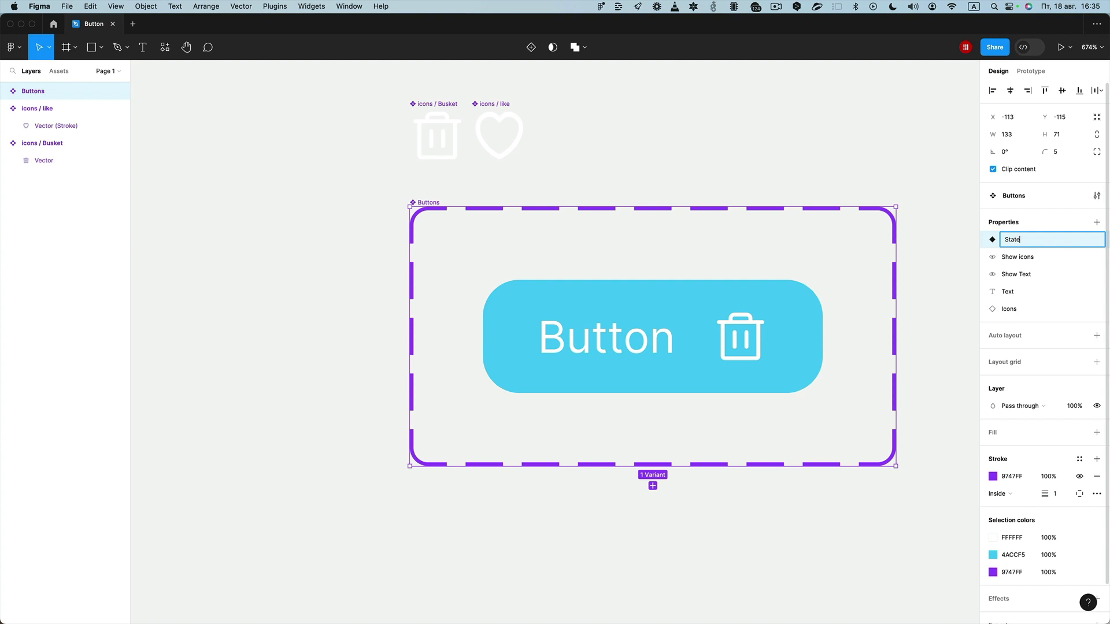
pyautogui.press('Return')
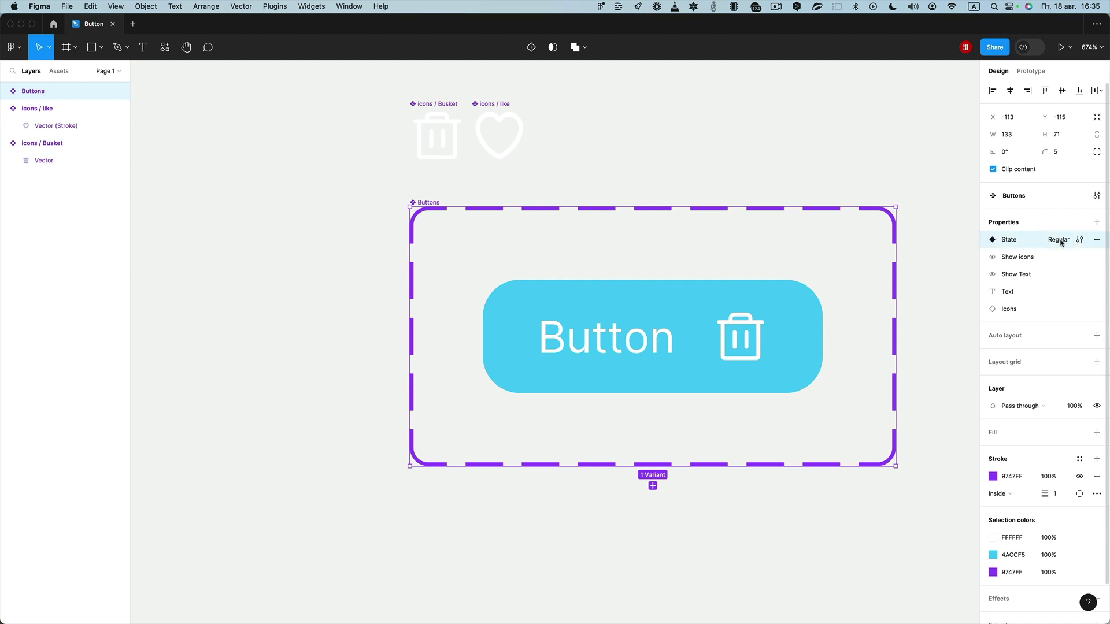
pyautogui.click(1080, 240)
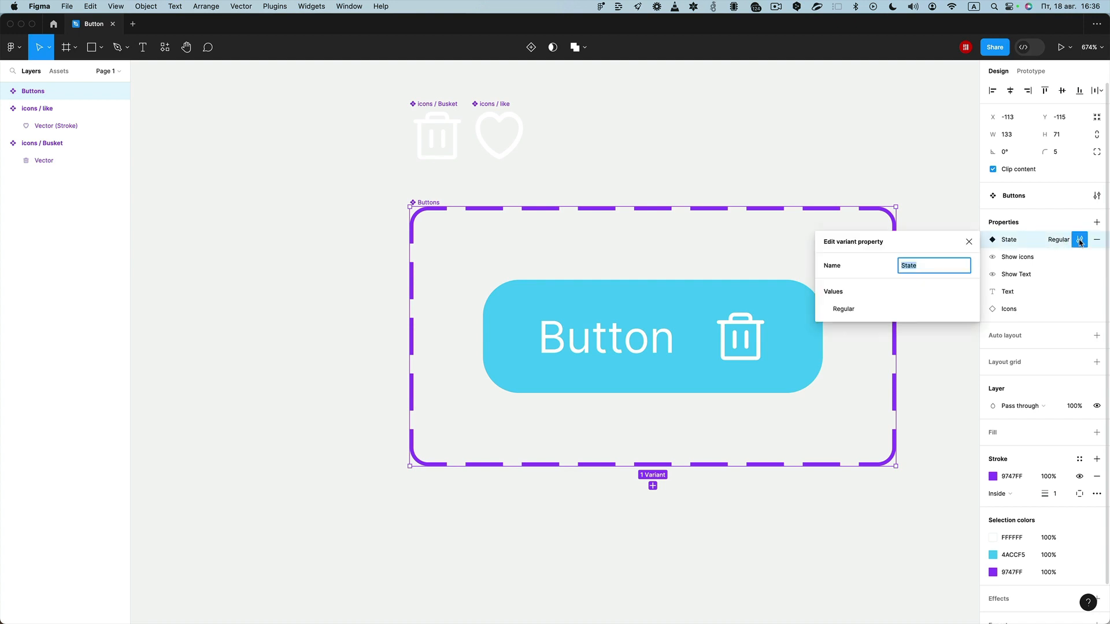
pyautogui.doubleClick(848, 312)
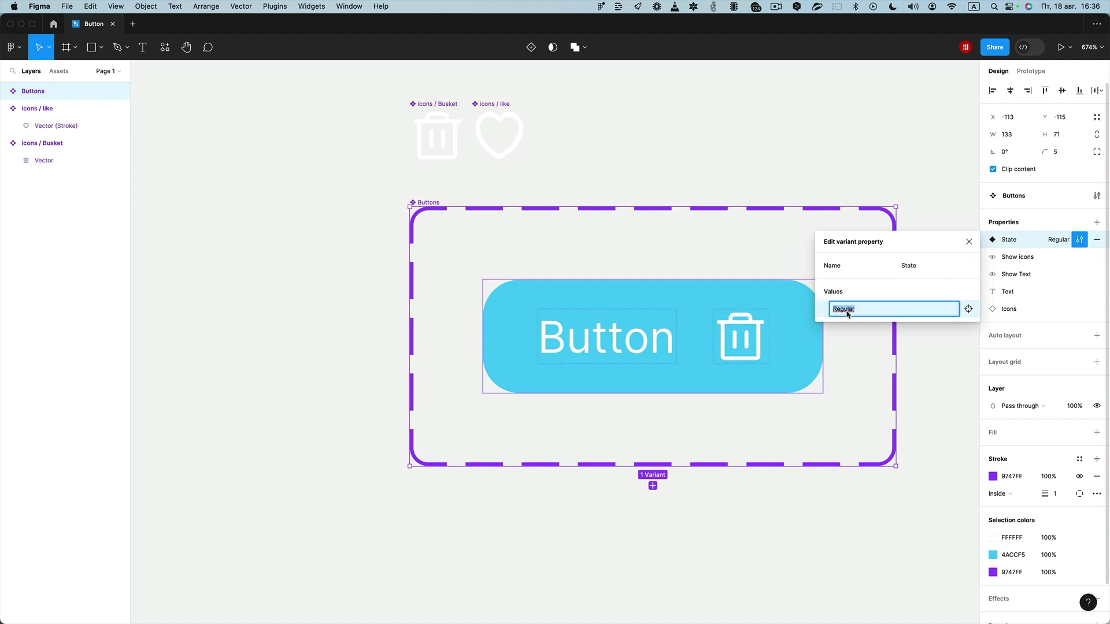
pyautogui.click(1041, 225)
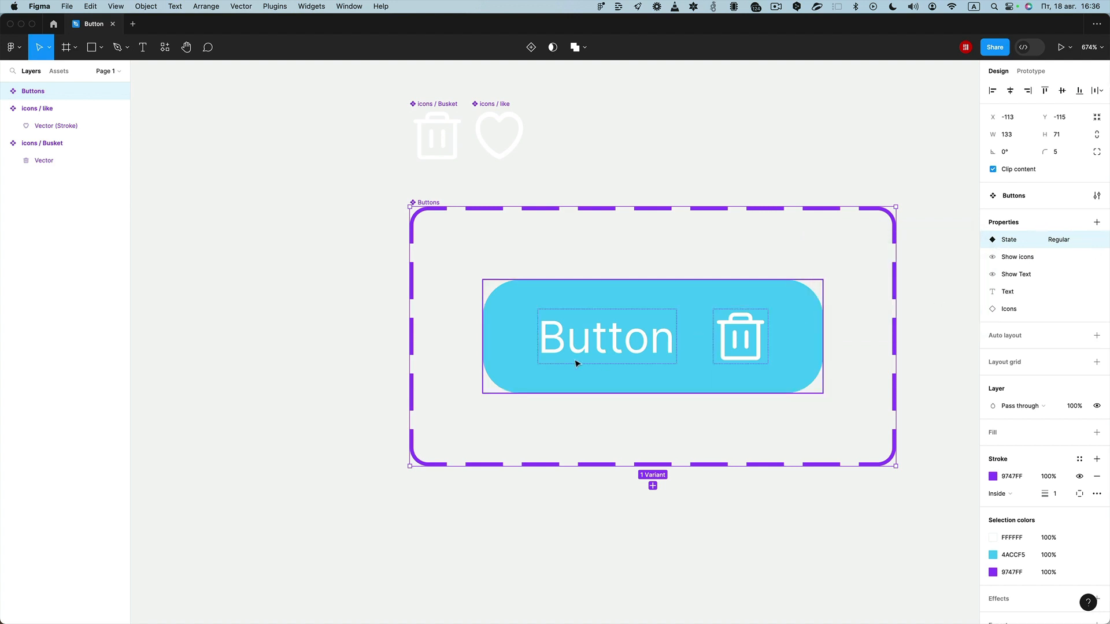
# Add a second variant below the Regular button and set its State to "Hover"
pyautogui.click(653, 486)
pyautogui.scroll(-3, 688, 440)
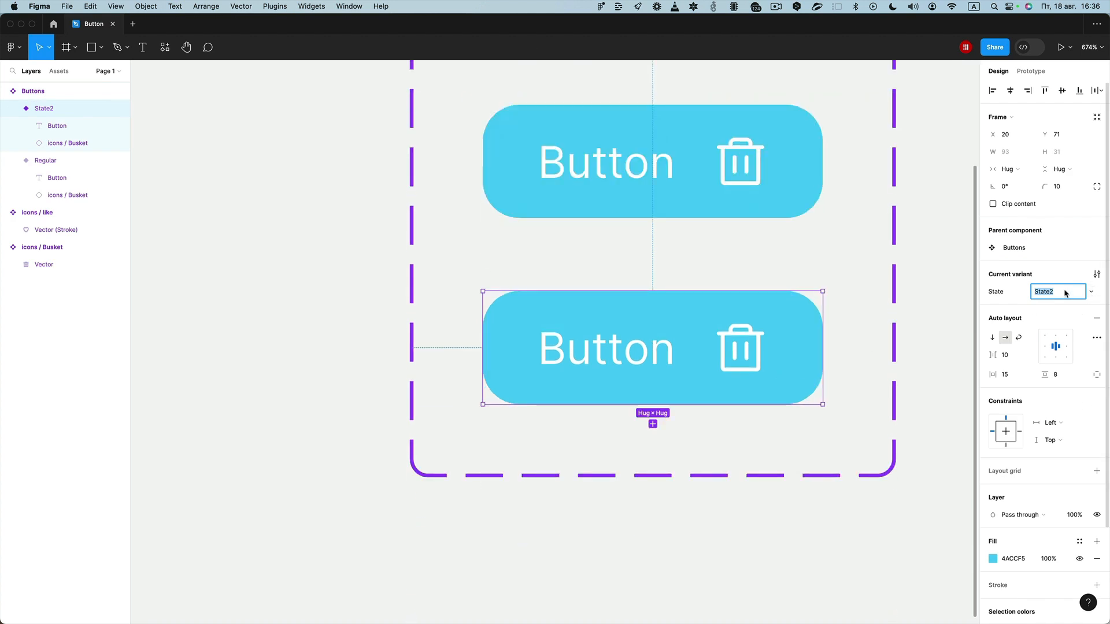
pyautogui.write('Hover')
pyautogui.press('Return')
# Add a third variant below the Hover button and set its State to "Hide"
pyautogui.click(653, 423)
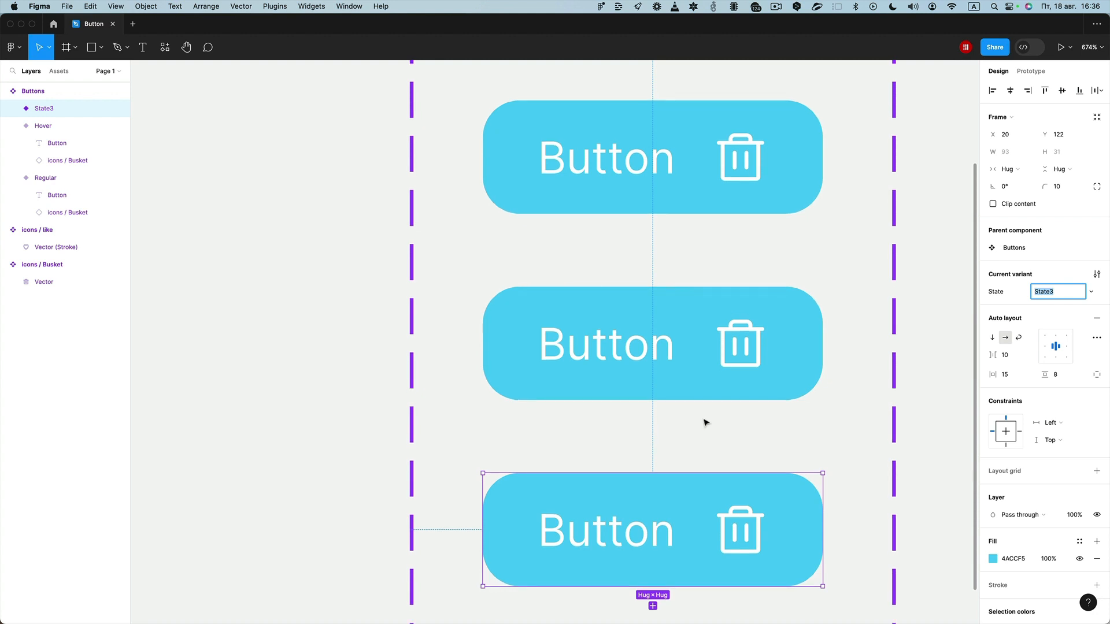
pyautogui.scroll(-3, 706, 421)
pyautogui.write('H')
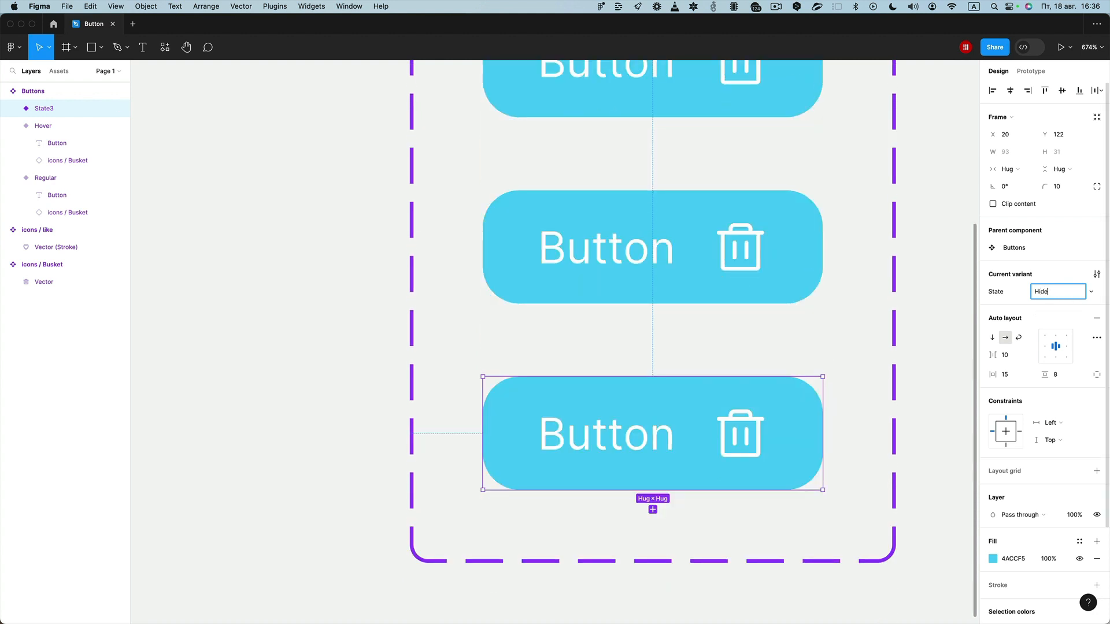
pyautogui.write('ide')
pyautogui.press('Return')
# Change the Hover variant's fill to the dark teal 1083A7
pyautogui.click(796, 212)
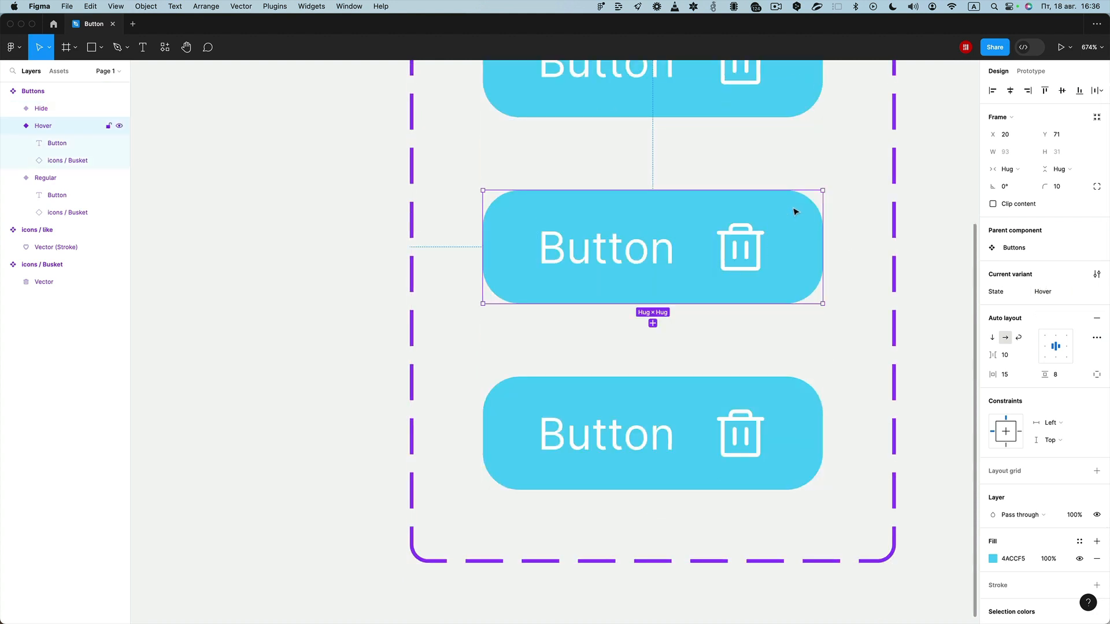
pyautogui.click(992, 559)
pyautogui.moveTo(946, 428); pyautogui.dragTo(968, 389)
# Change the Hide variant's fill to a medium grey
pyautogui.click(786, 404)
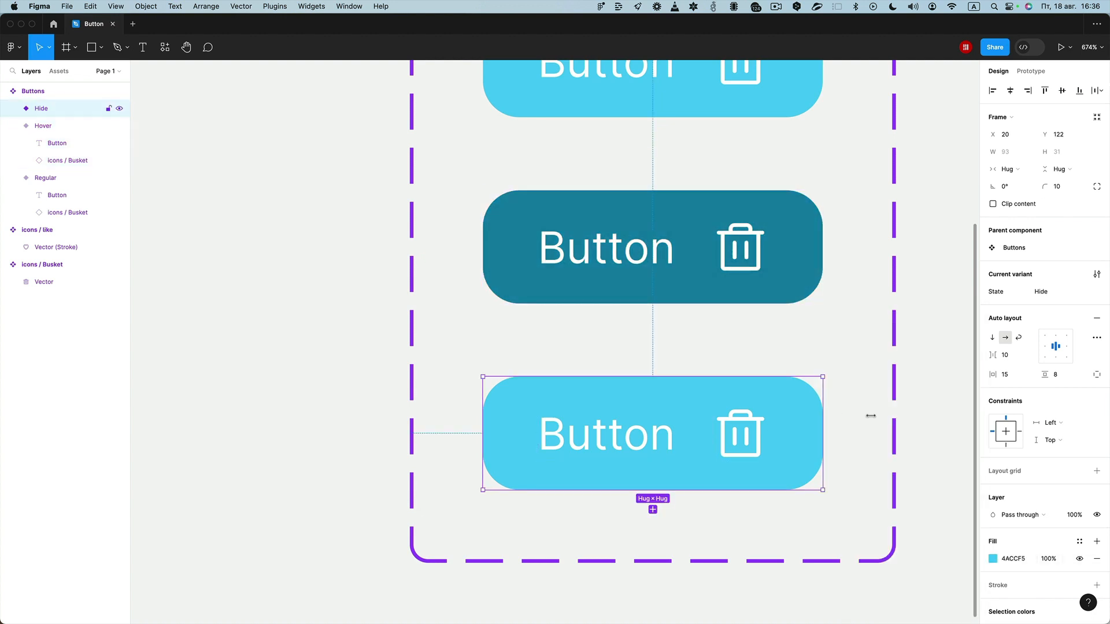
pyautogui.click(992, 558)
pyautogui.moveTo(885, 409); pyautogui.dragTo(790, 398)
pyautogui.click(608, 361)
# Place an instance of the Regular variant beside the component set, outside its right edge, and switch the instance's State to Hover
pyautogui.scroll(-5, 486, 394)
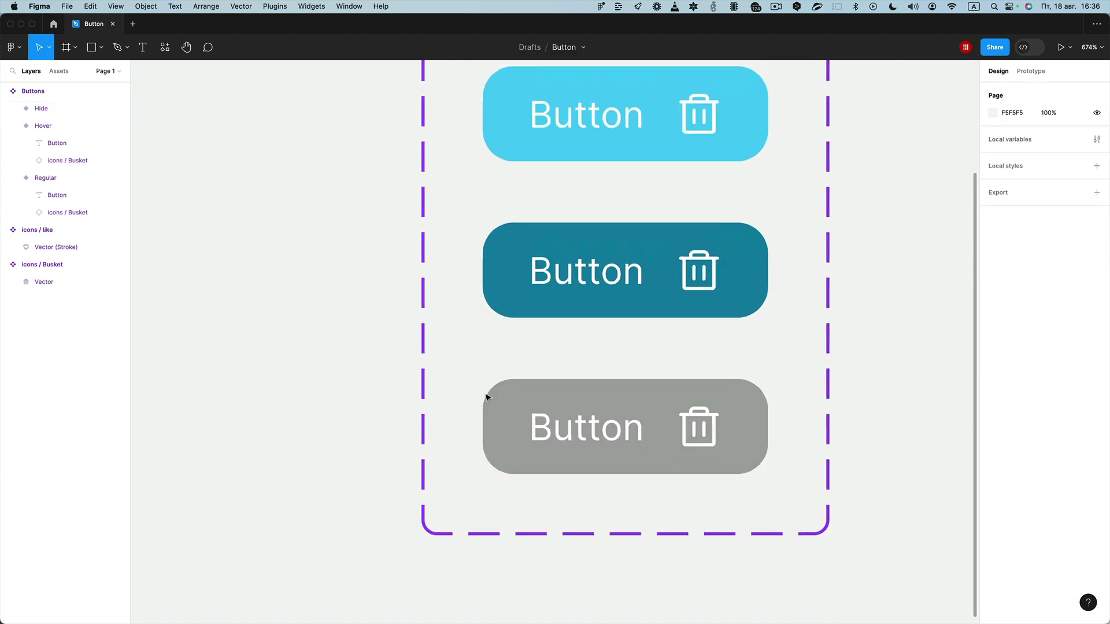
pyautogui.click(540, 241)
pyautogui.moveTo(540, 241); pyautogui.dragTo(754, 287)
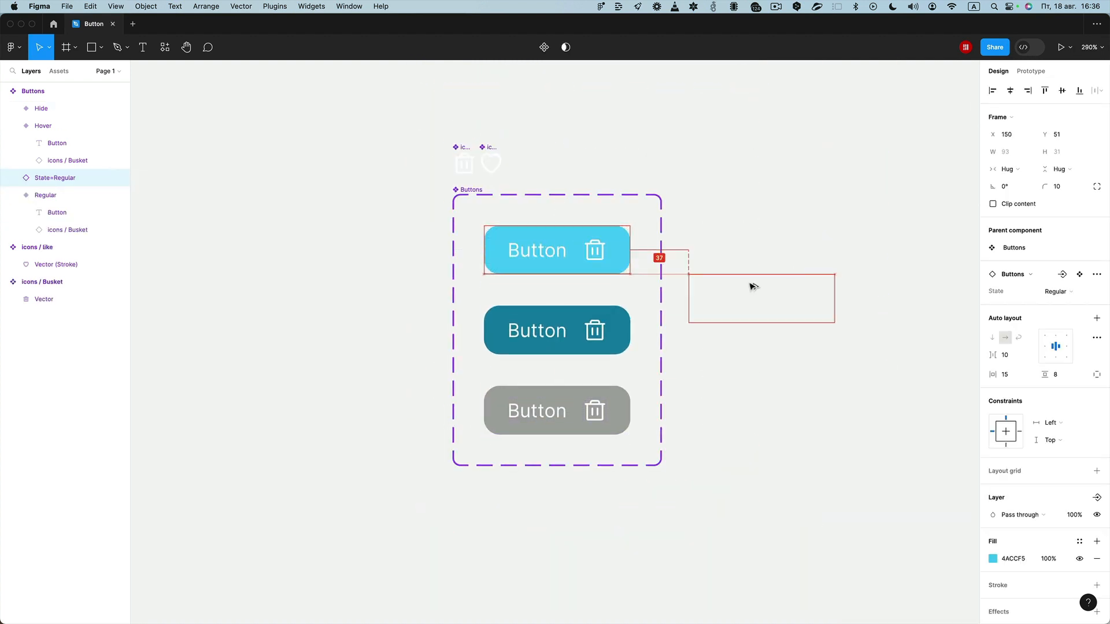
pyautogui.click(1063, 248)
pyautogui.click(1059, 265)
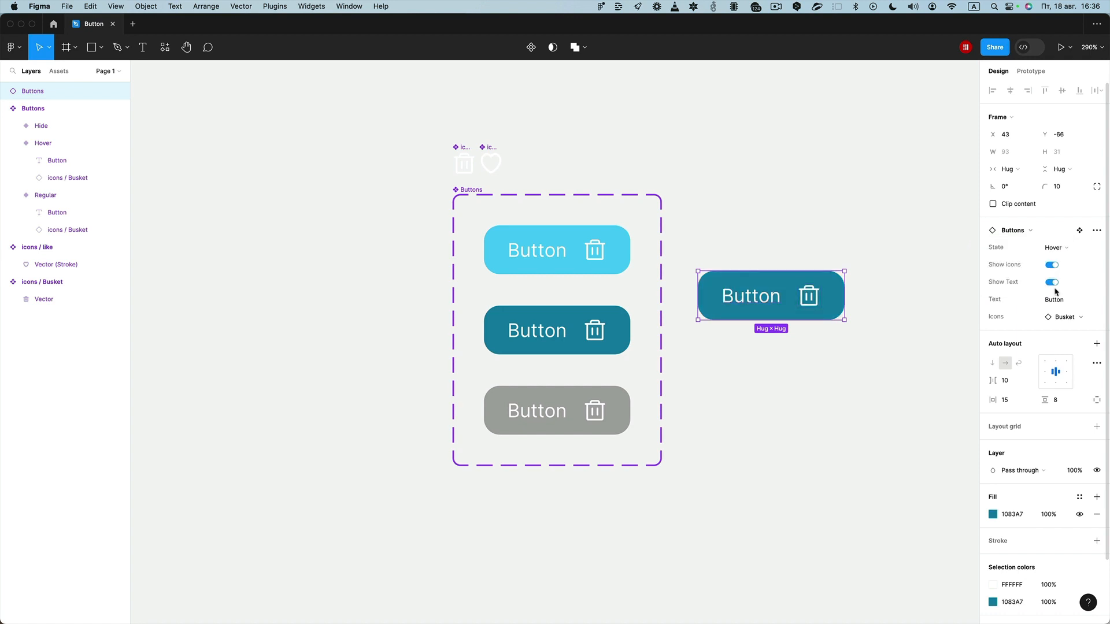
# Open the new instance's Text property for editing
pyautogui.click(1058, 300)
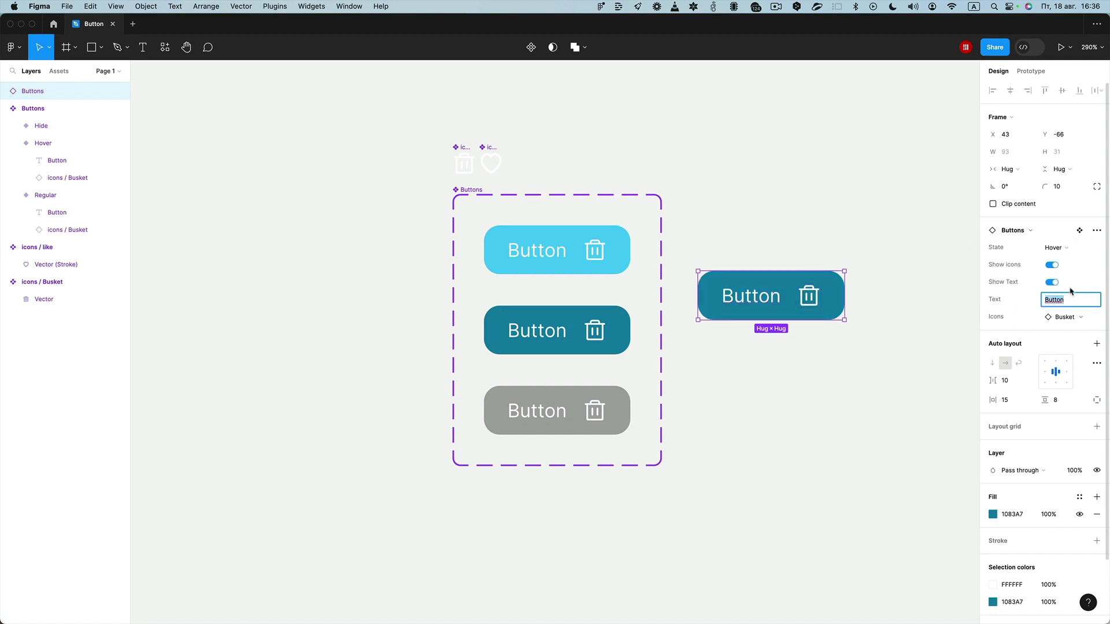